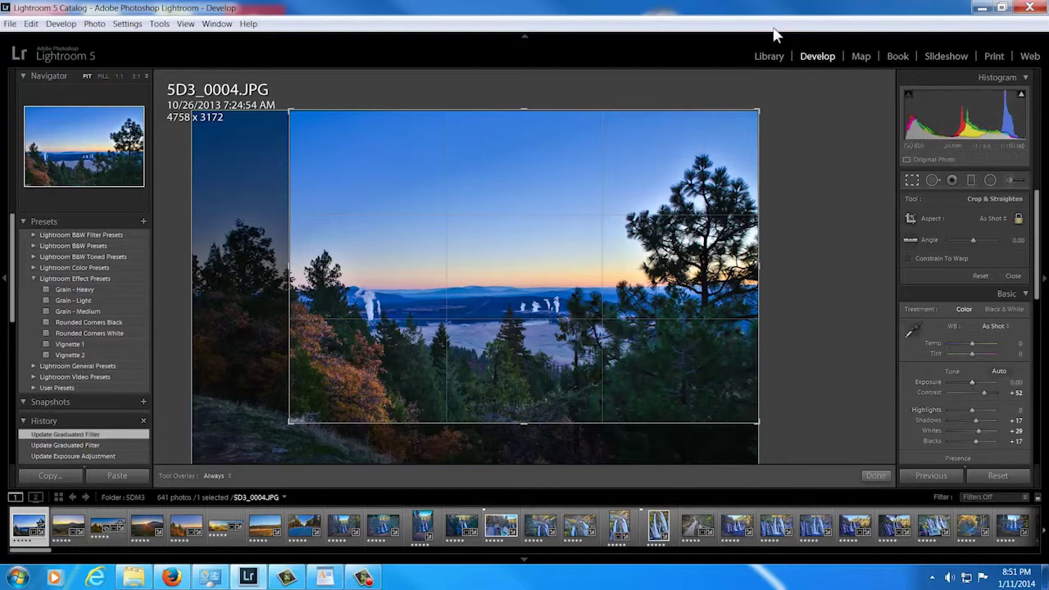
Step: Leave the crop overlay of 5D3_0004.JPG, view the photo in the Library module and return to Develop
left_click(758, 54)
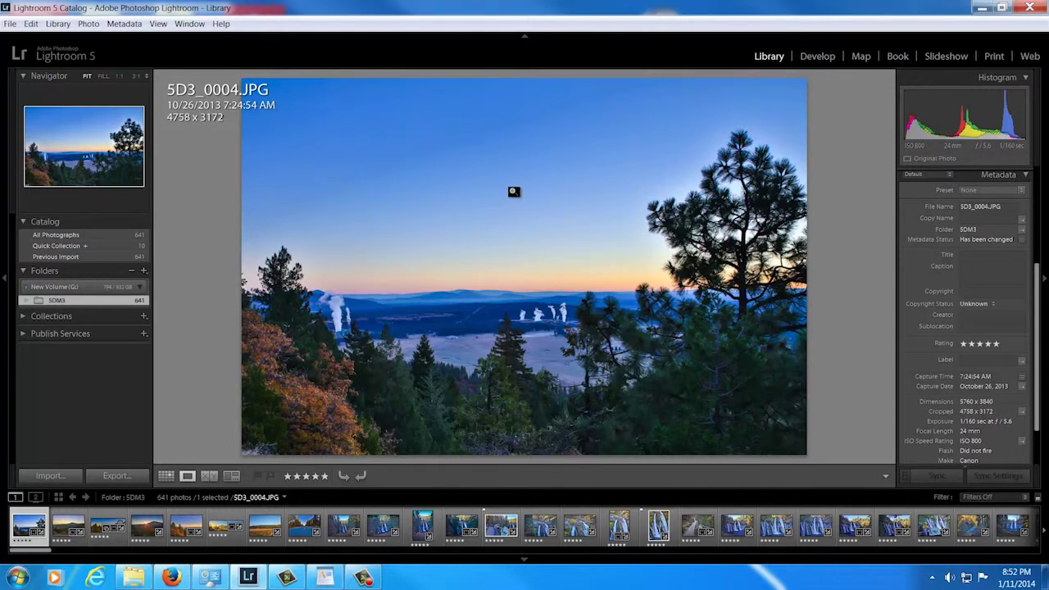
right_click(460, 119)
left_click(850, 162)
left_click(808, 55)
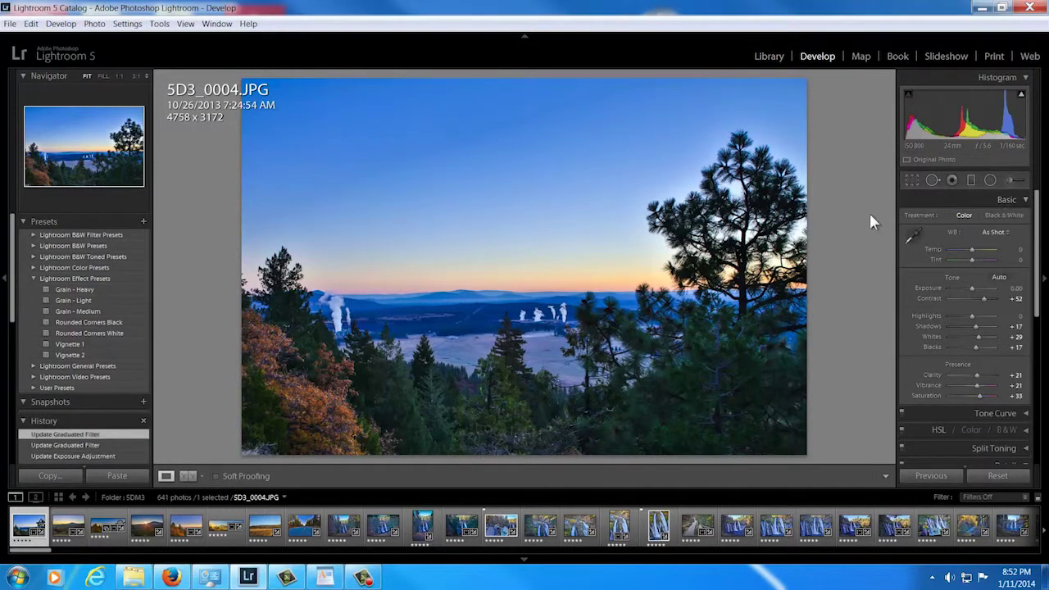
Step: Inspect the graduated filter over the sky of 5D3_0004.JPG and its exposure setting
key("m")
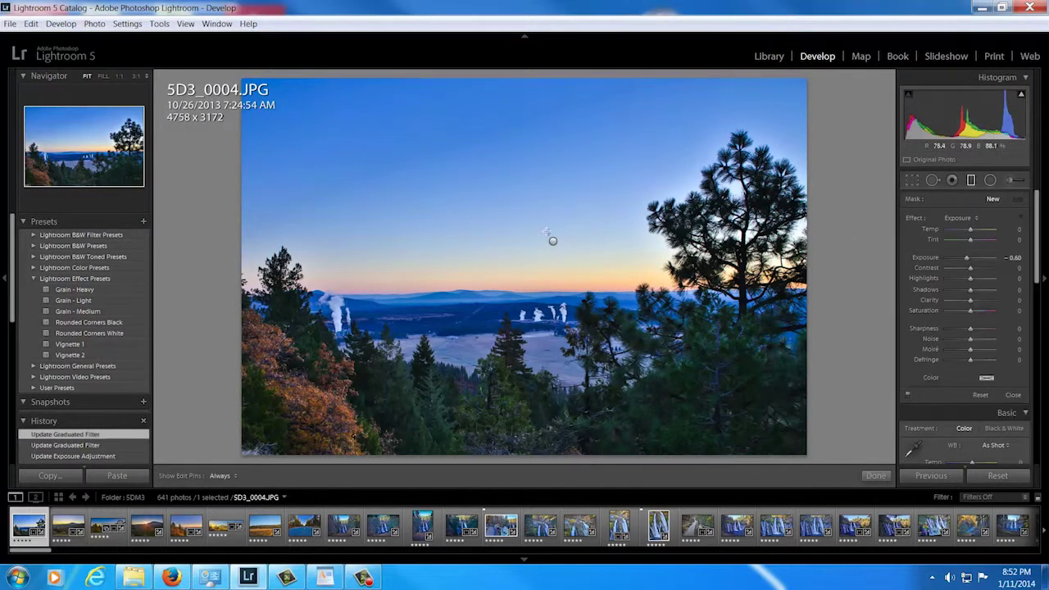
left_click(553, 241)
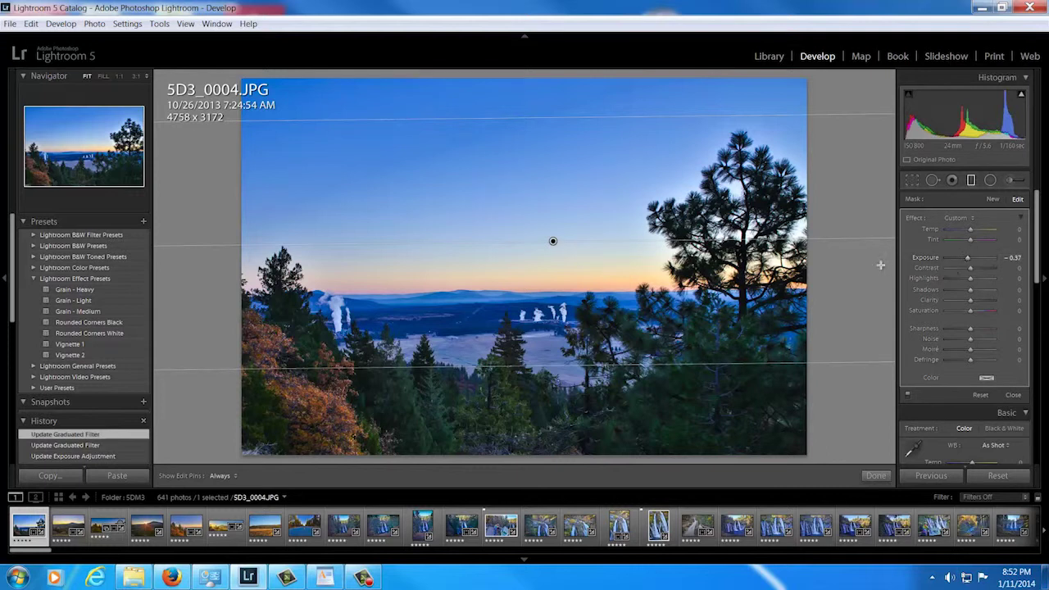
left_click(855, 262)
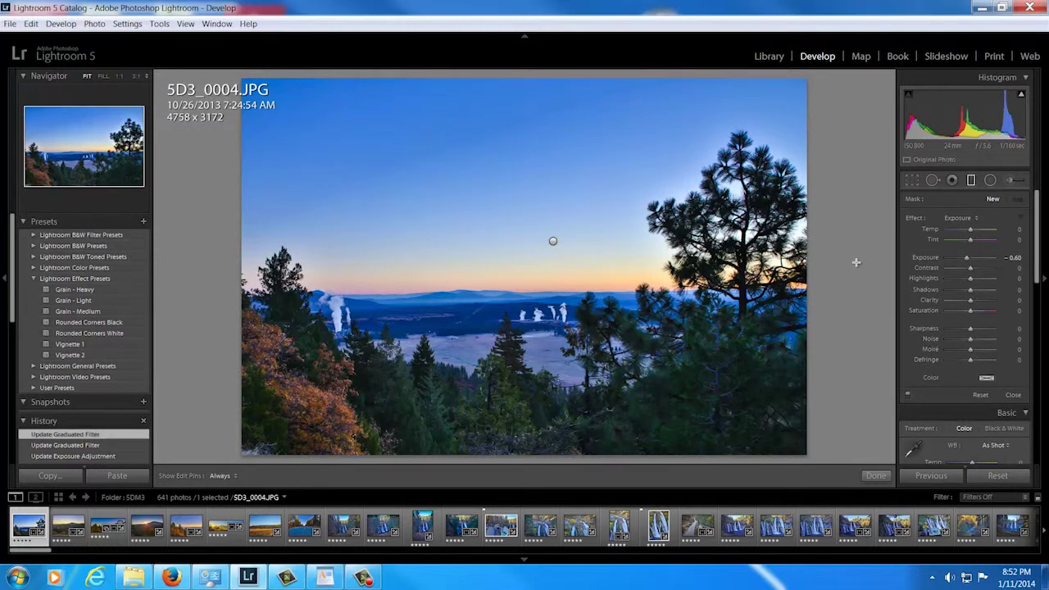
Step: Compare the before and after versions of 5D3_0004.JPG, and close the Graduated Filter tool
key("backslash")
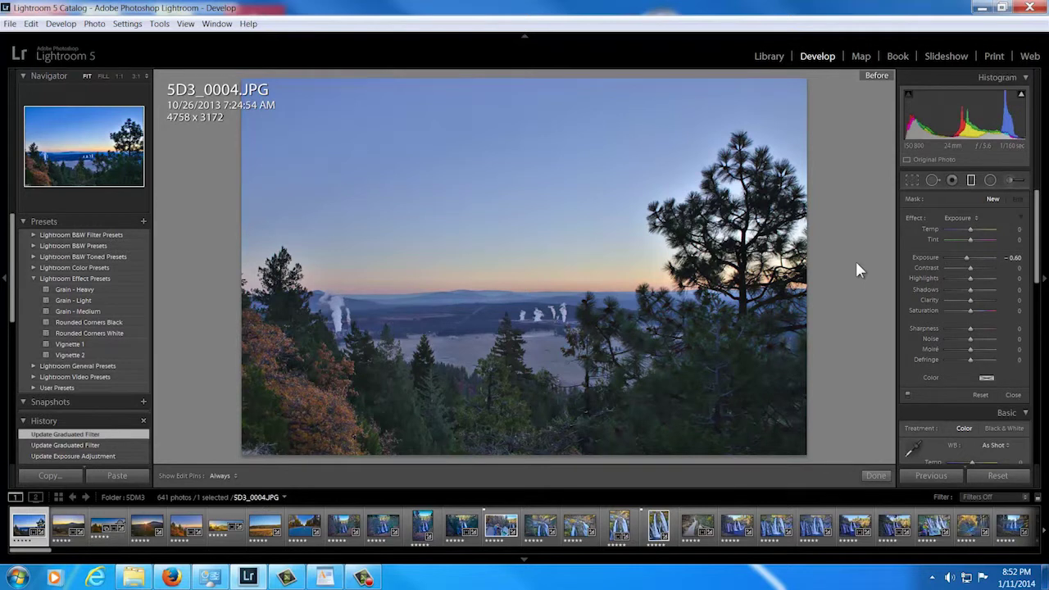
key("backslash")
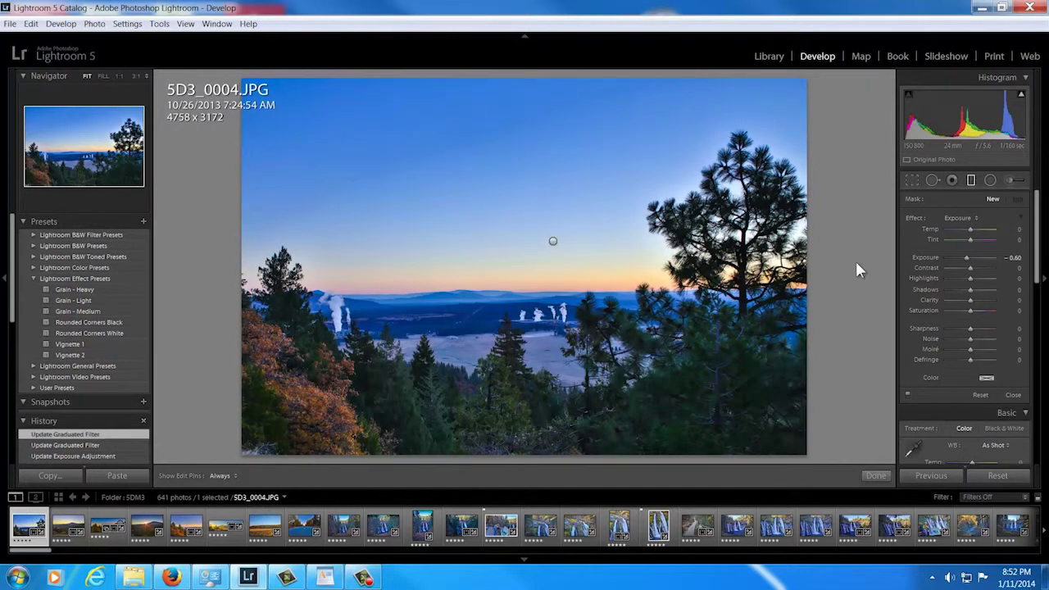
key("m")
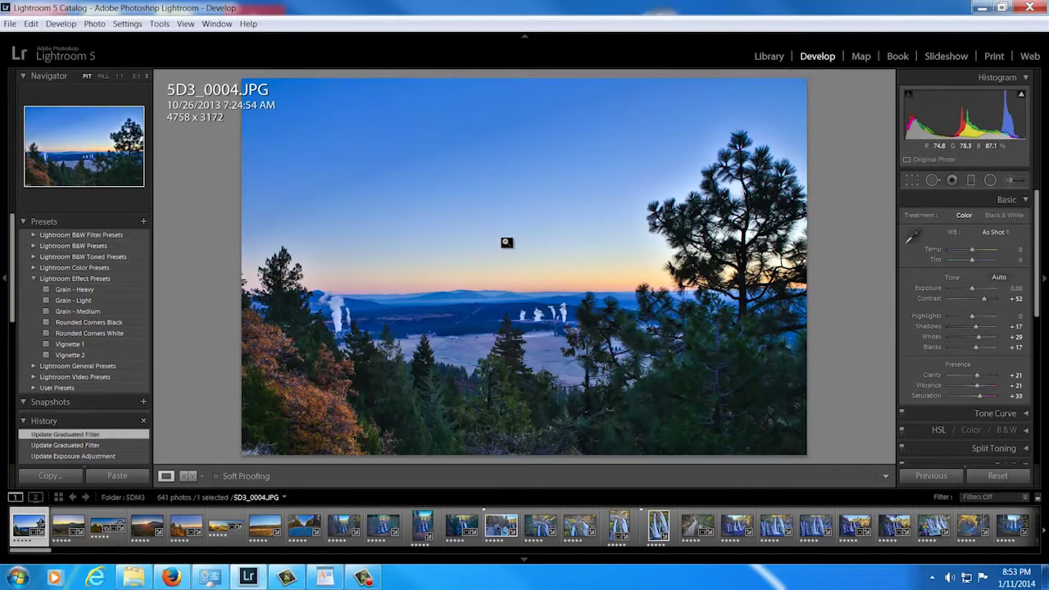
Step: Examine the steam plumes, valley and sky of 5D3_0004.JPG at 1:1 magnification, and return to the whole photo
left_click(538, 313)
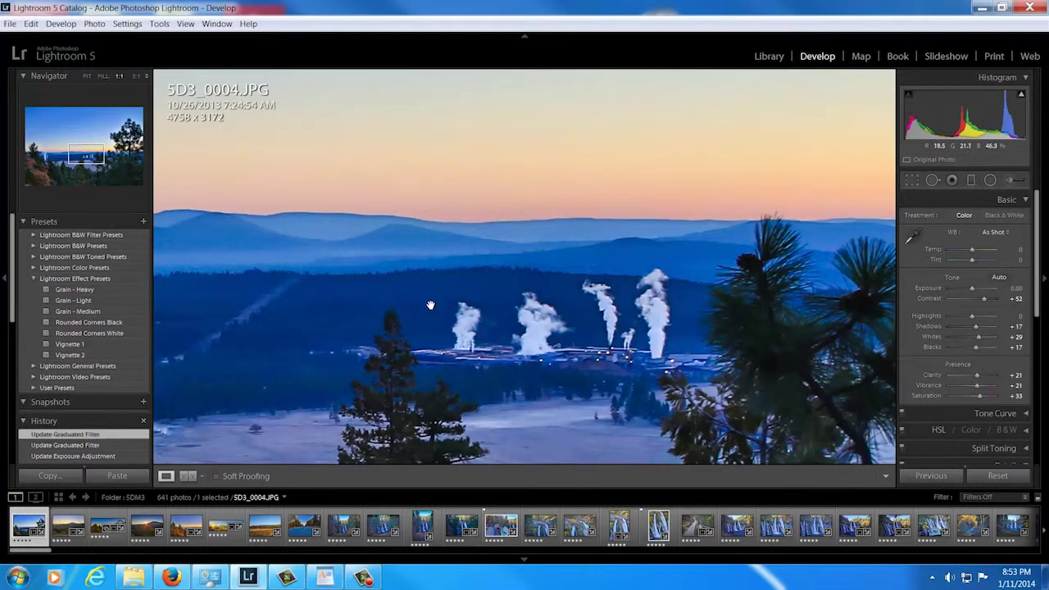
left_click_drag(278, 338, 486, 271)
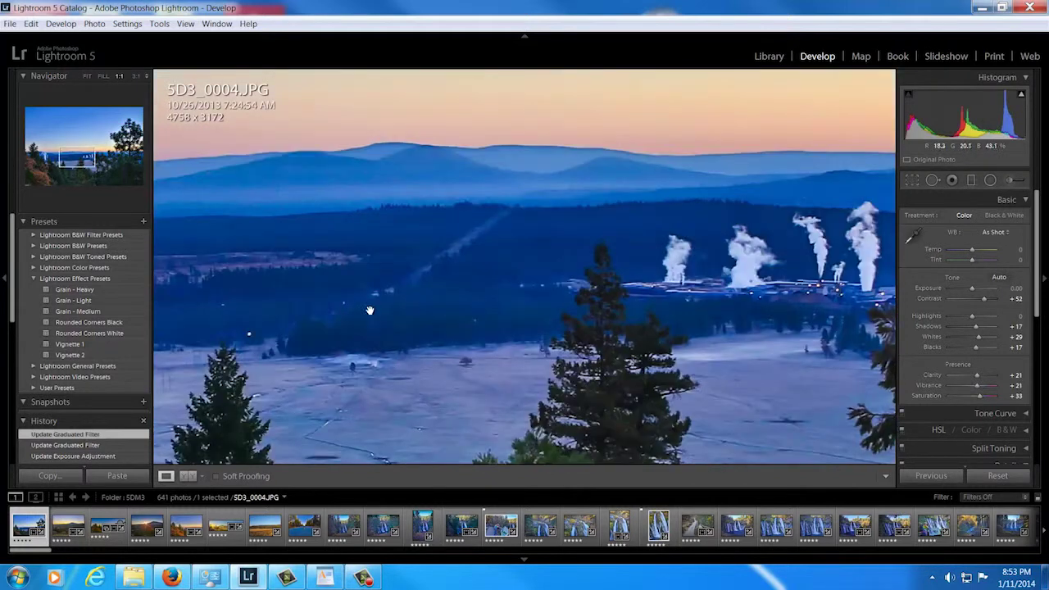
left_click(357, 205)
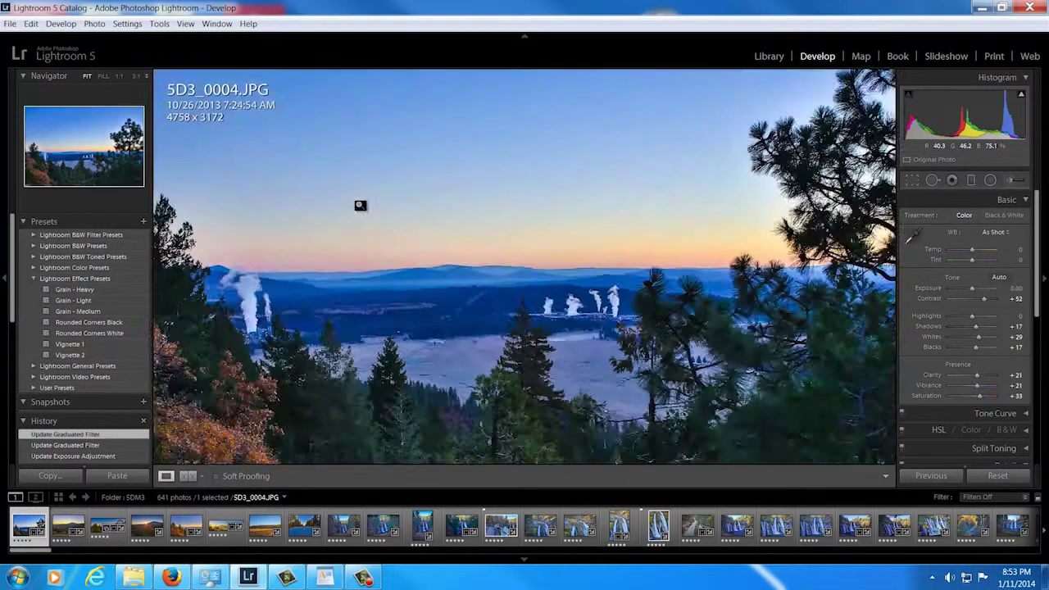
right_click(361, 210)
left_click(309, 226)
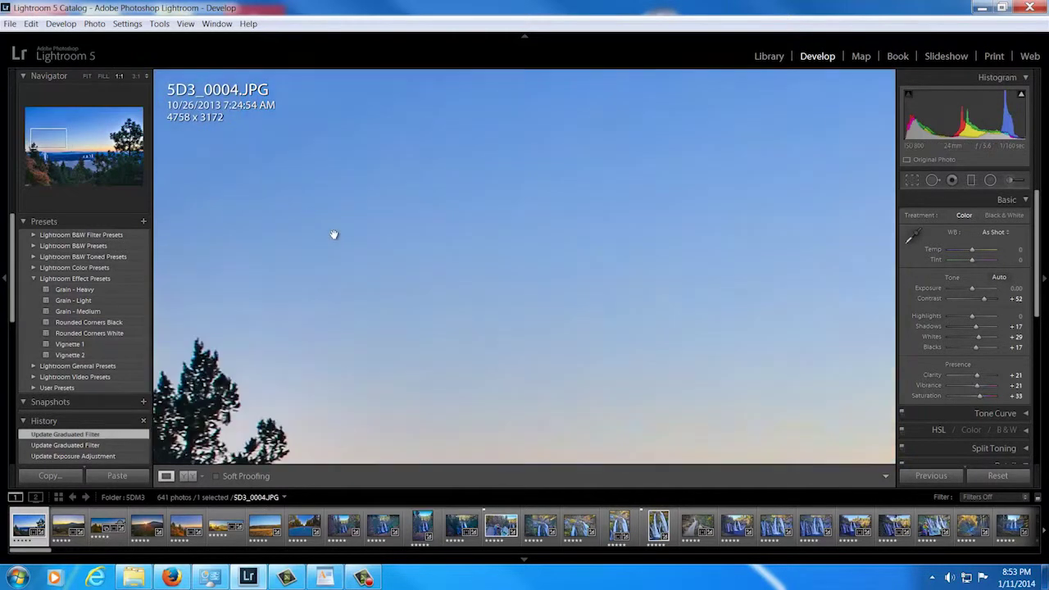
left_click(410, 248)
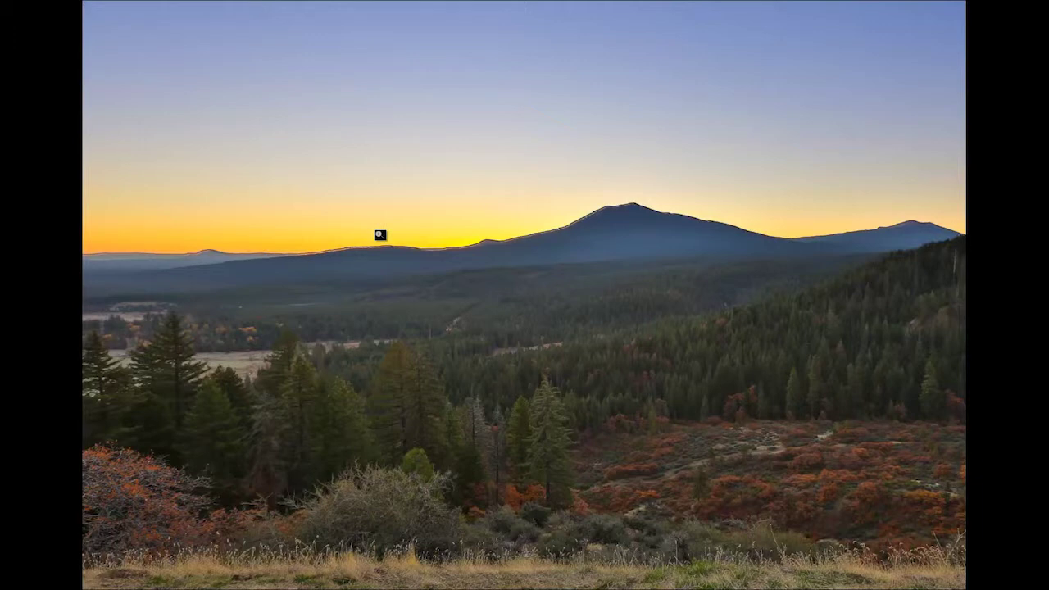
Step: Review the crop area of 5D3_0024.JPG in Develop and view the cropped photo full screen
key("f")
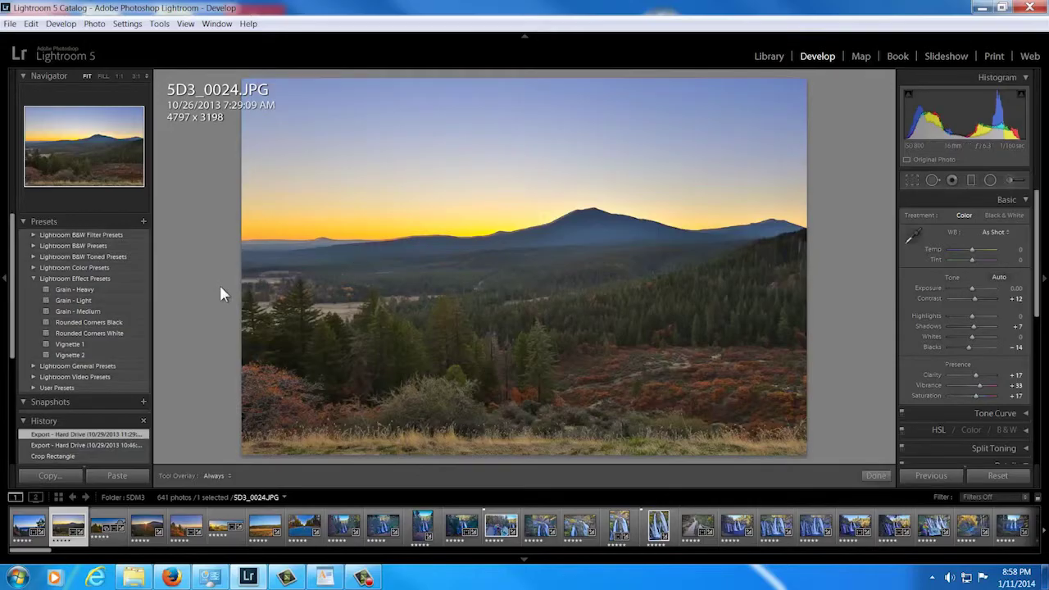
key("r")
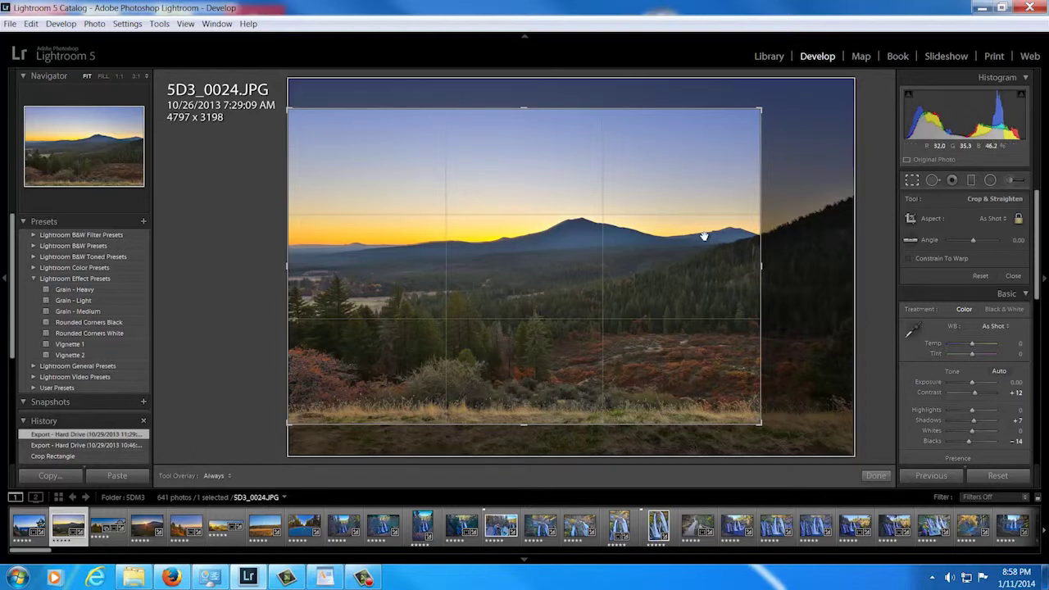
key("f")
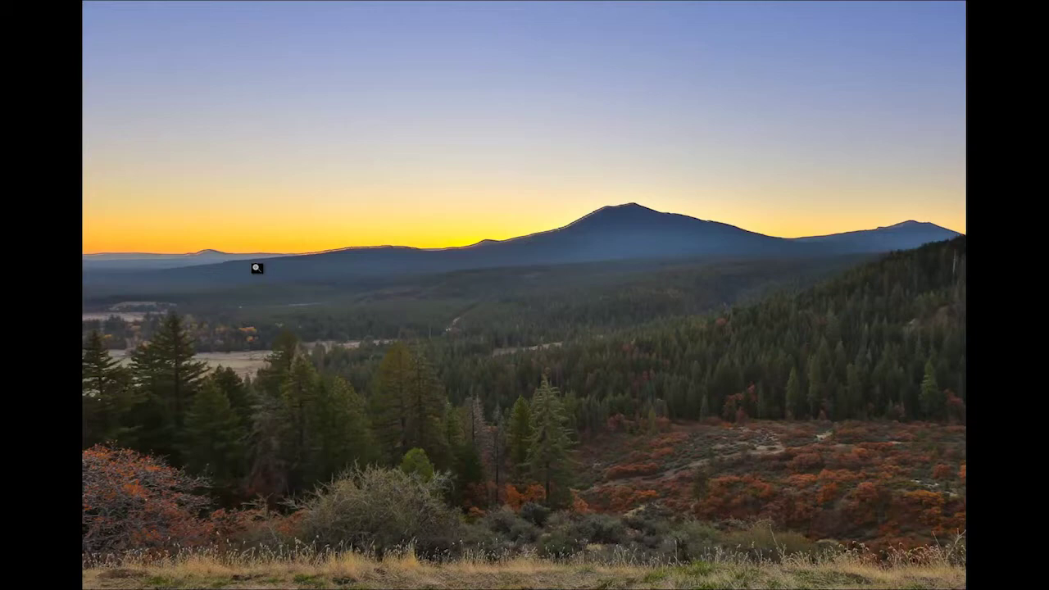
key("f")
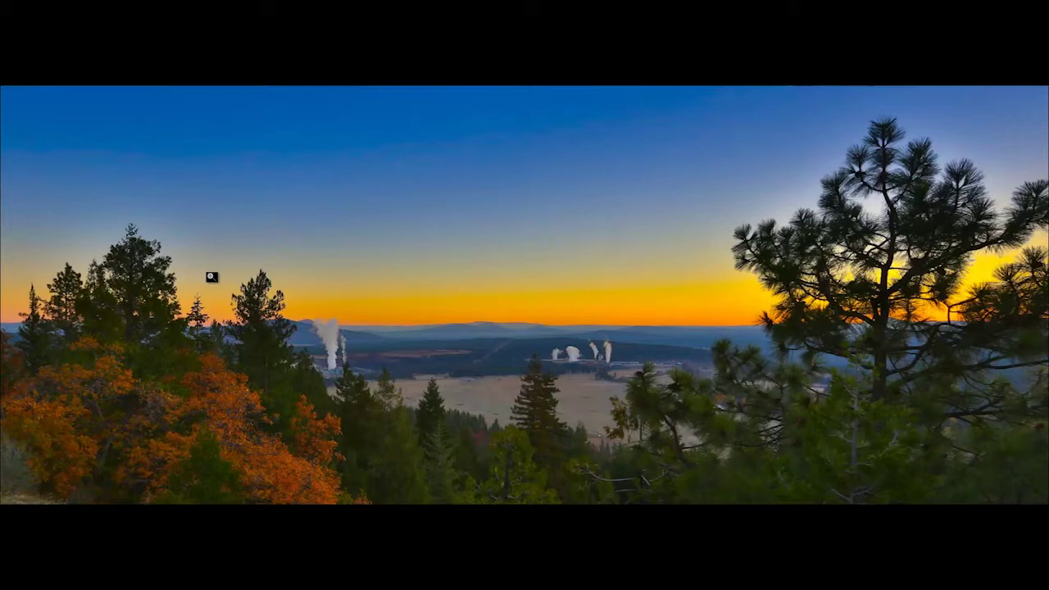
Step: Leave the full-screen view of 5D3_0028.JPG, review its panoramic crop area and close the crop overlay
key("Escape")
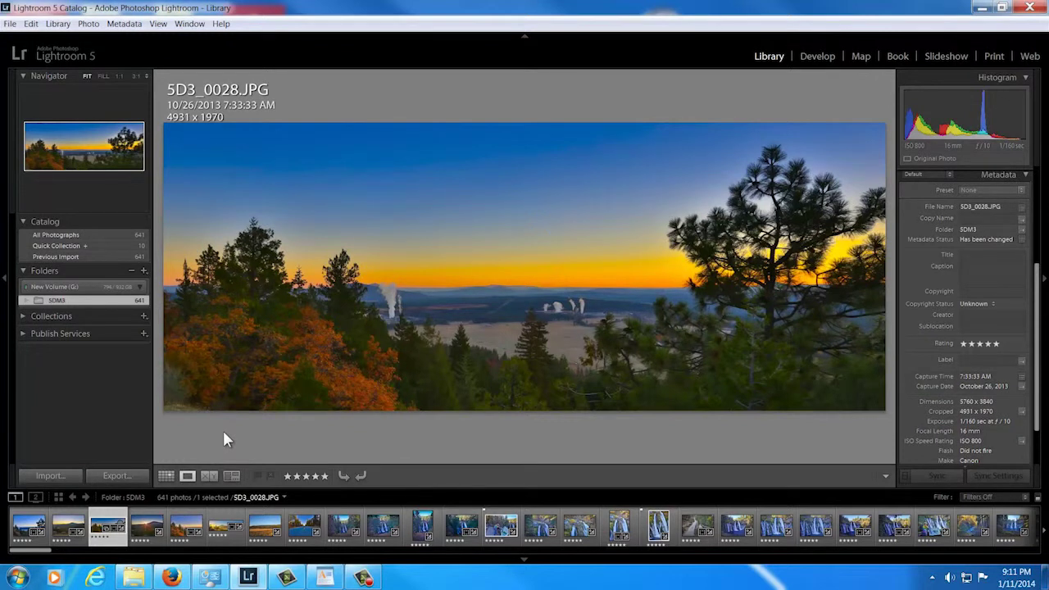
key("r")
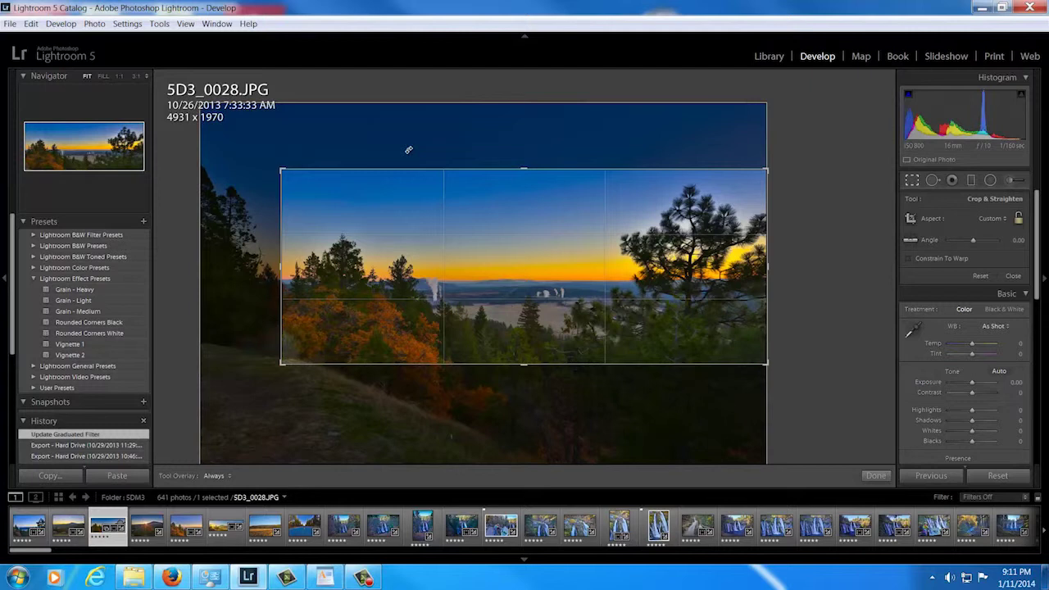
key("Return")
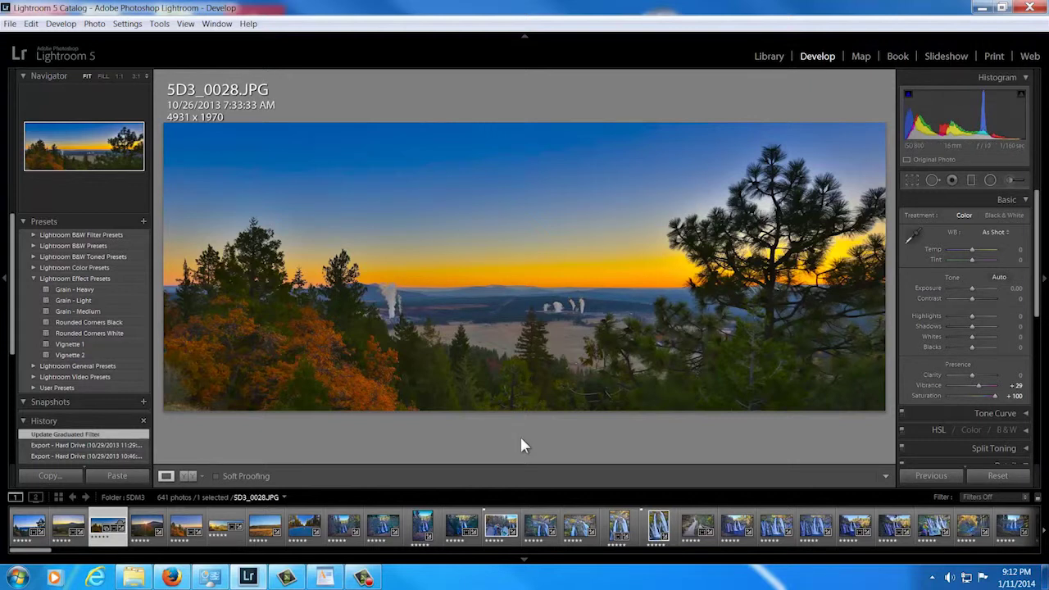
Step: Delete the graduated filter over the sky of 5D3_0028.JPG to compare, undo the deletion and close the filter tool
left_click(970, 181)
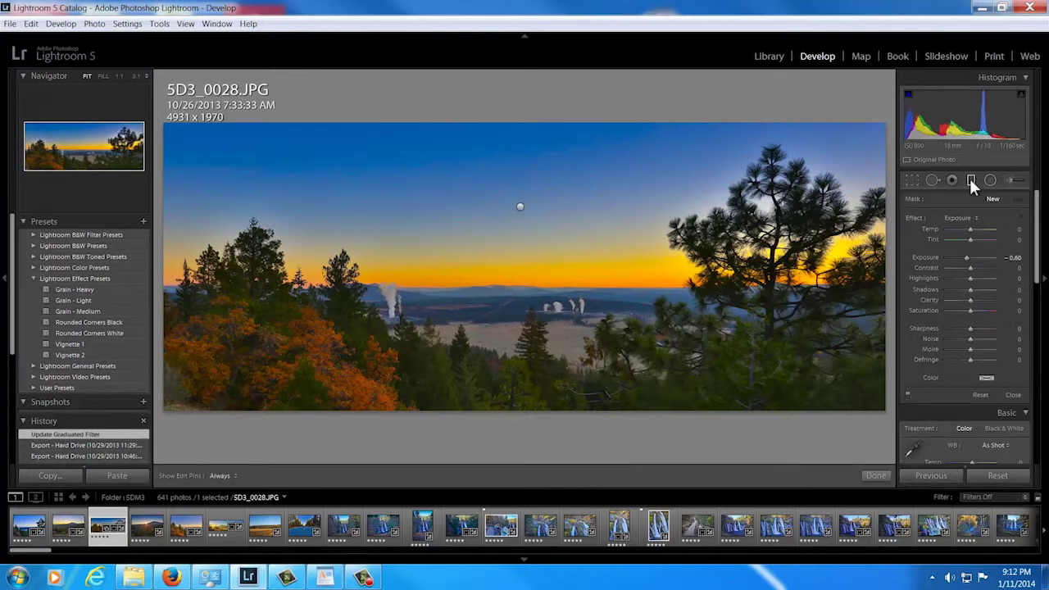
left_click(520, 207)
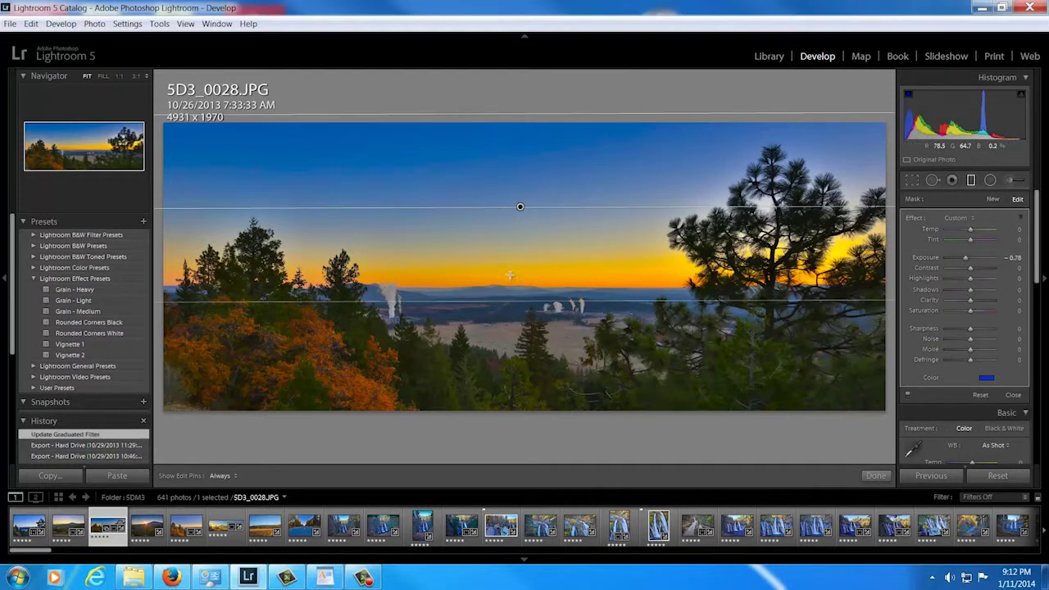
left_click(520, 208)
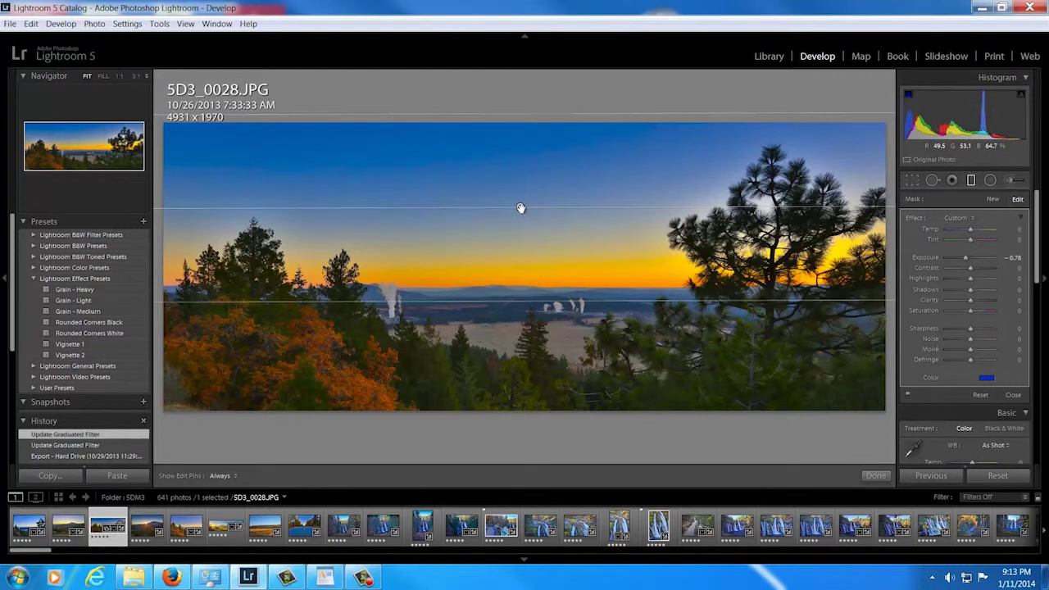
key("Delete")
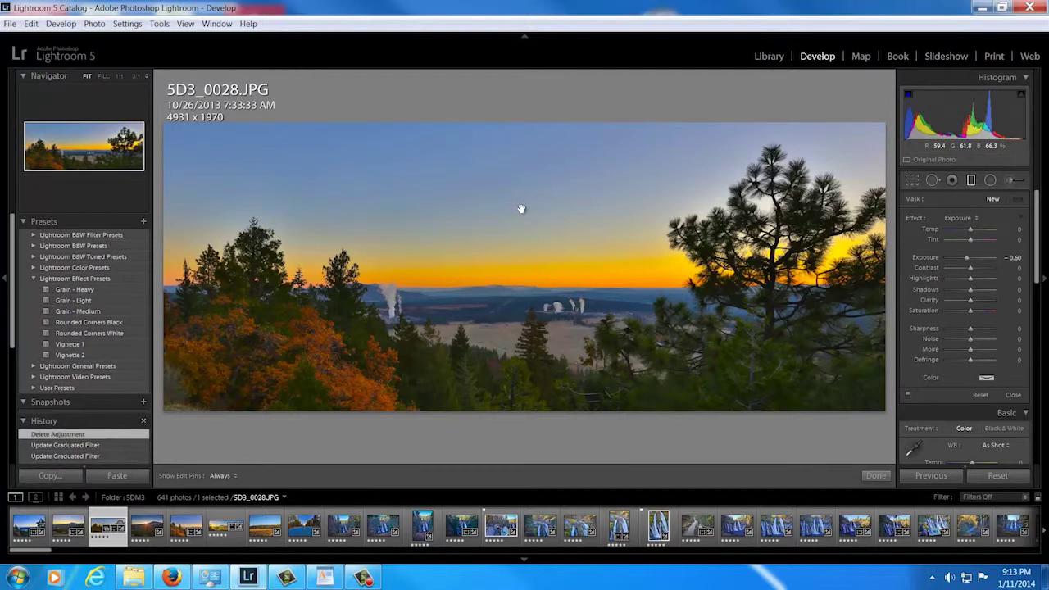
key("ctrl+z")
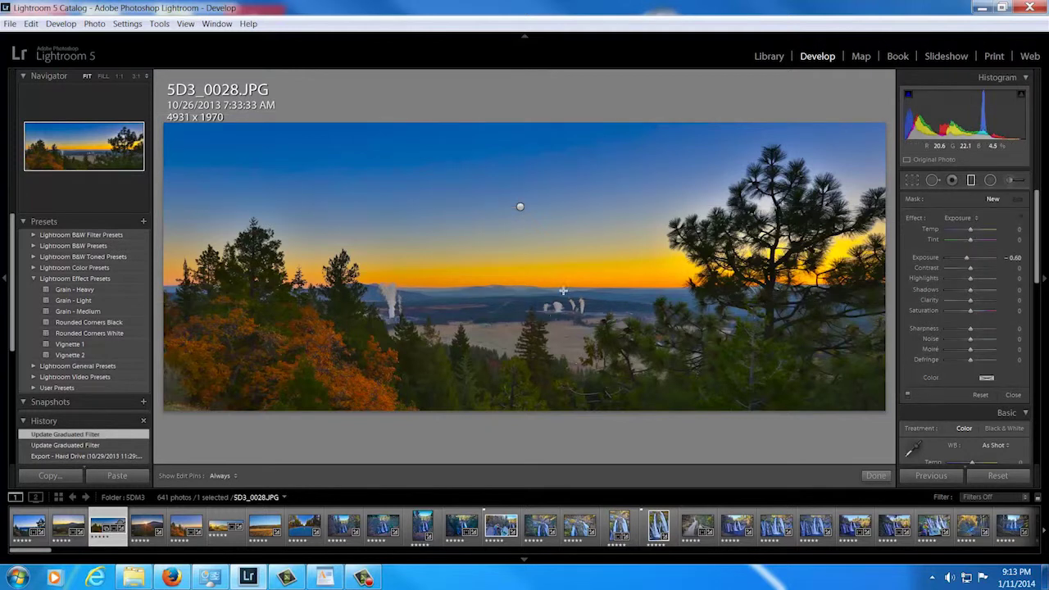
key("m")
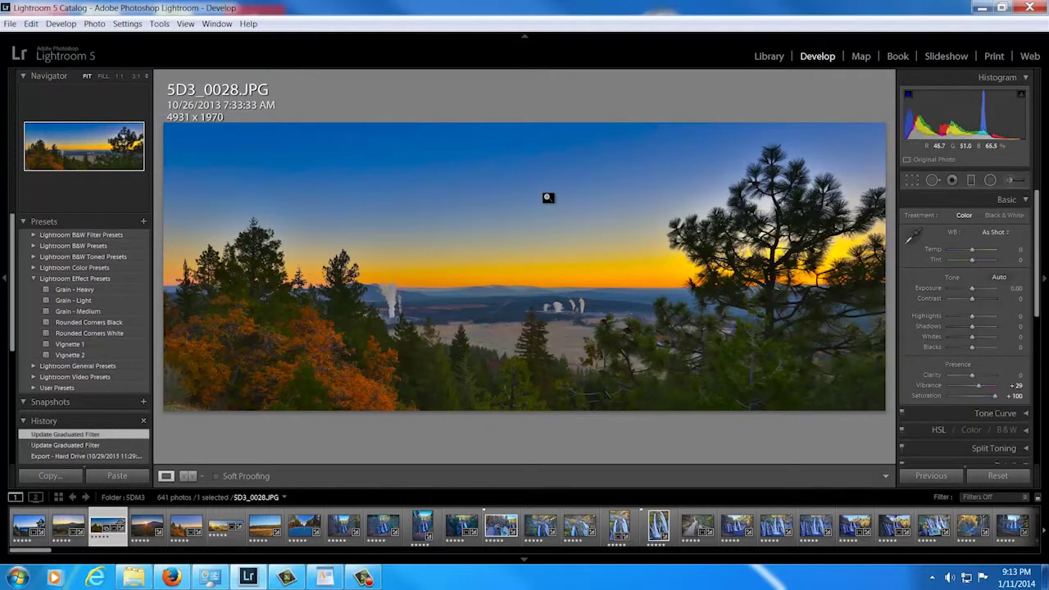
Step: Examine the horizon and steam plumes of 5D3_0028.JPG at 1:1 magnification, and return to the whole photo
right_click(459, 162)
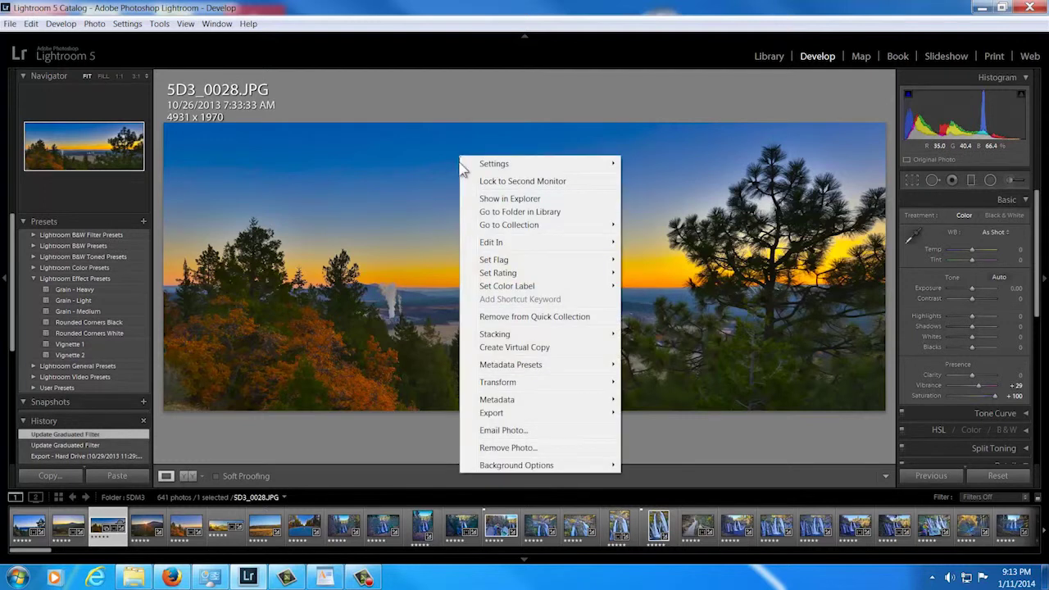
left_click(435, 287)
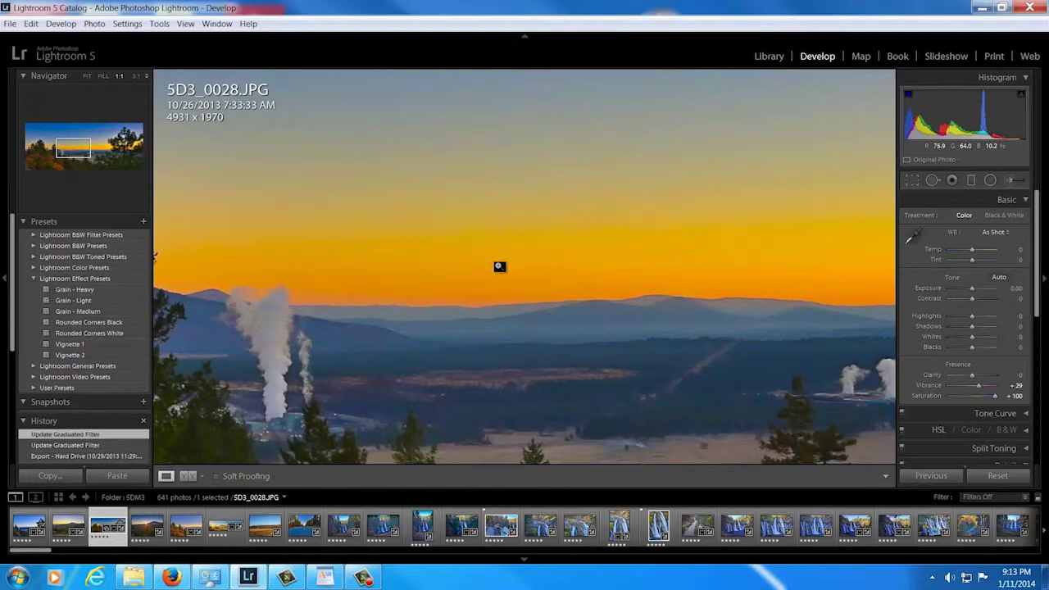
left_click(495, 264)
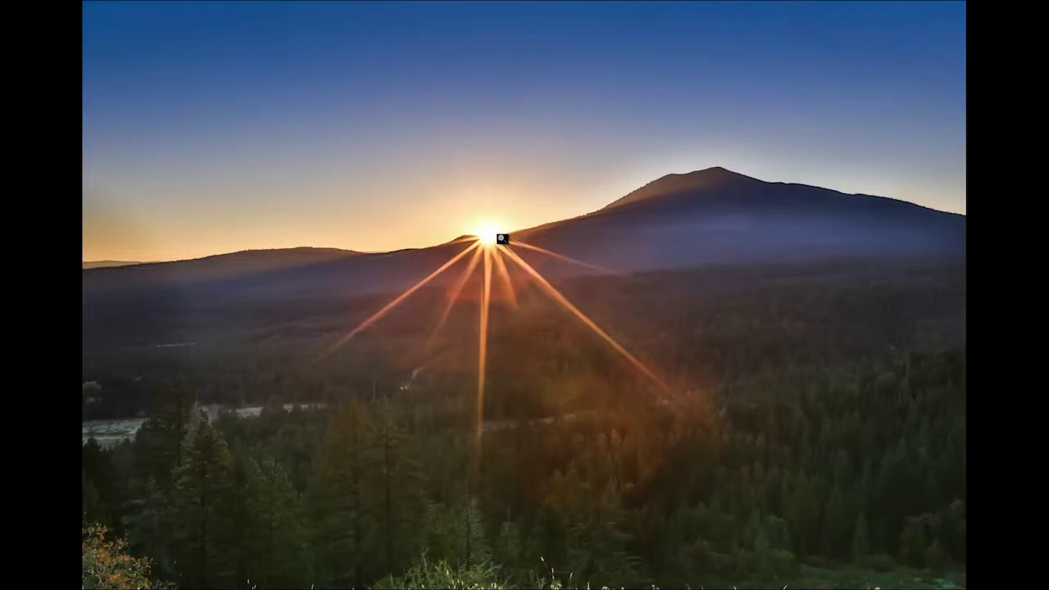
Step: Inspect the three Spot Removal heal spots below the sun in 5D3_0065.JPG and their source areas
key("f")
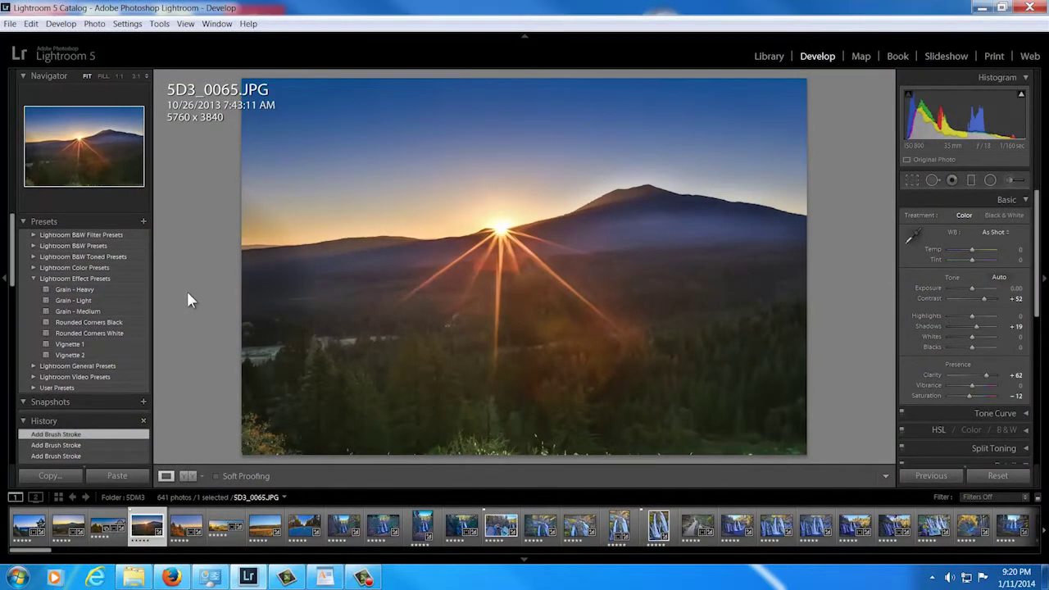
key("q")
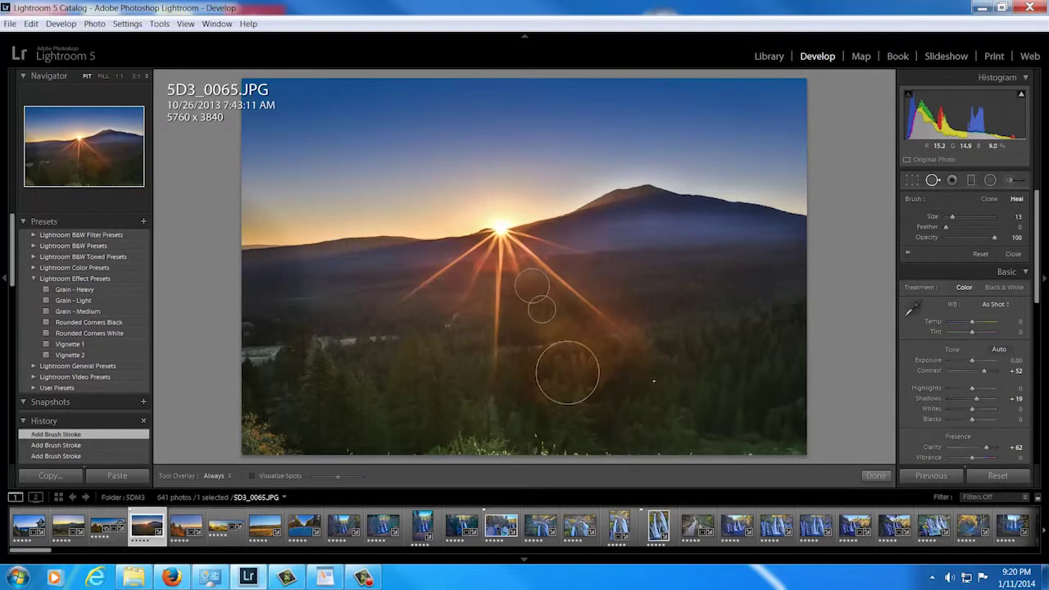
left_click(566, 374)
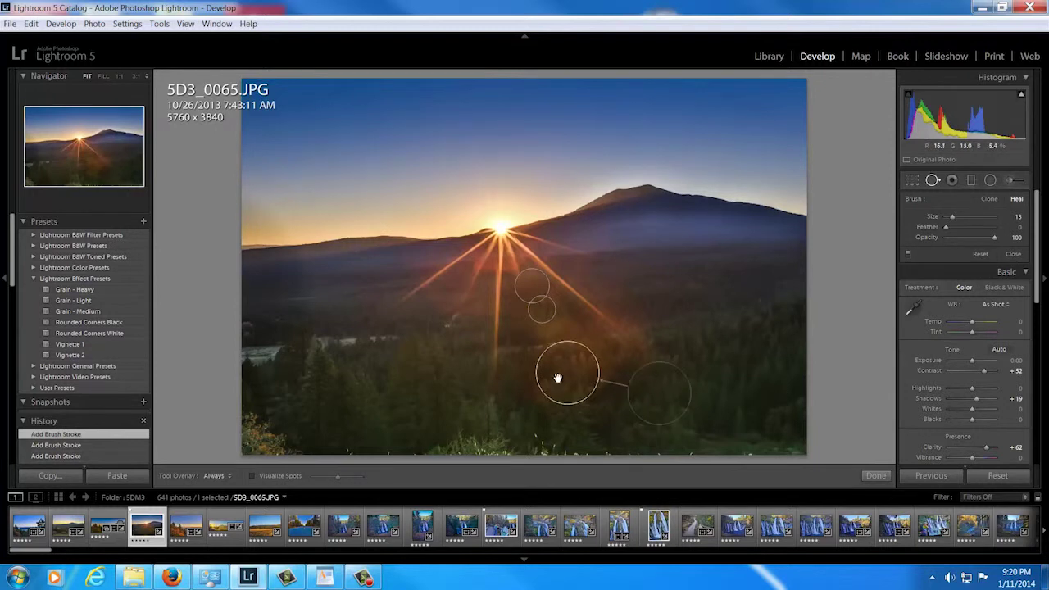
left_click(534, 288)
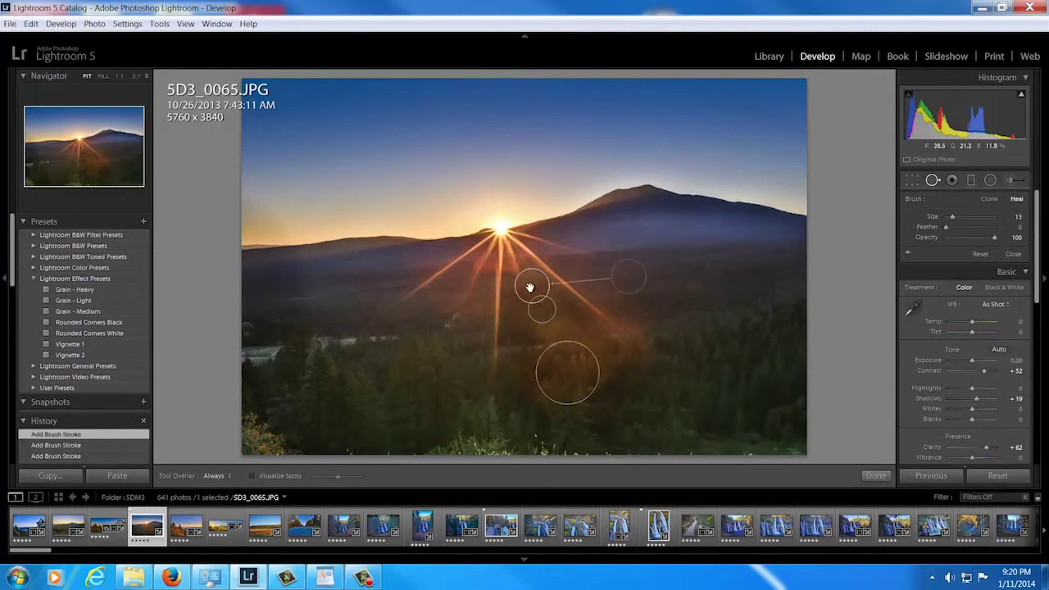
left_click(539, 309)
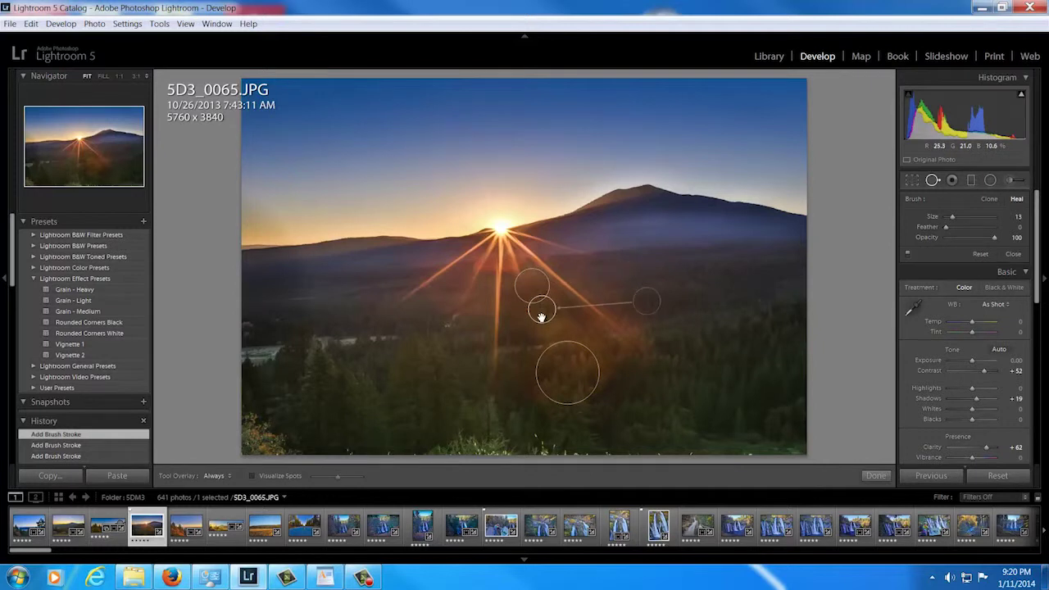
left_click(540, 315)
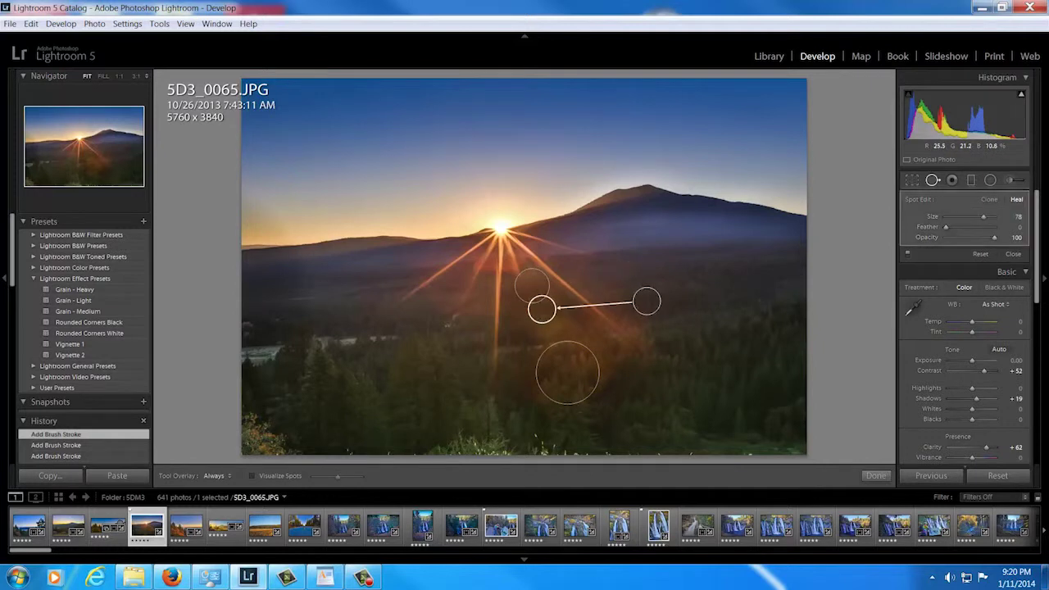
Step: Delete the middle and large lower heal spots of 5D3_0065.JPG one at a time to compare, undoing each deletion, and close Spot Removal
key("Delete")
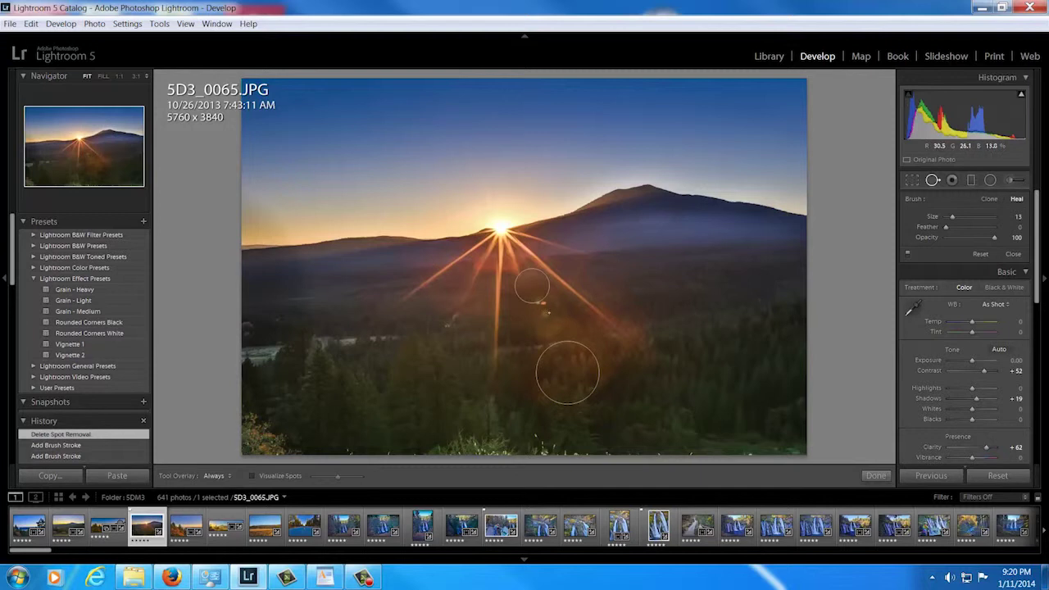
key("ctrl+z")
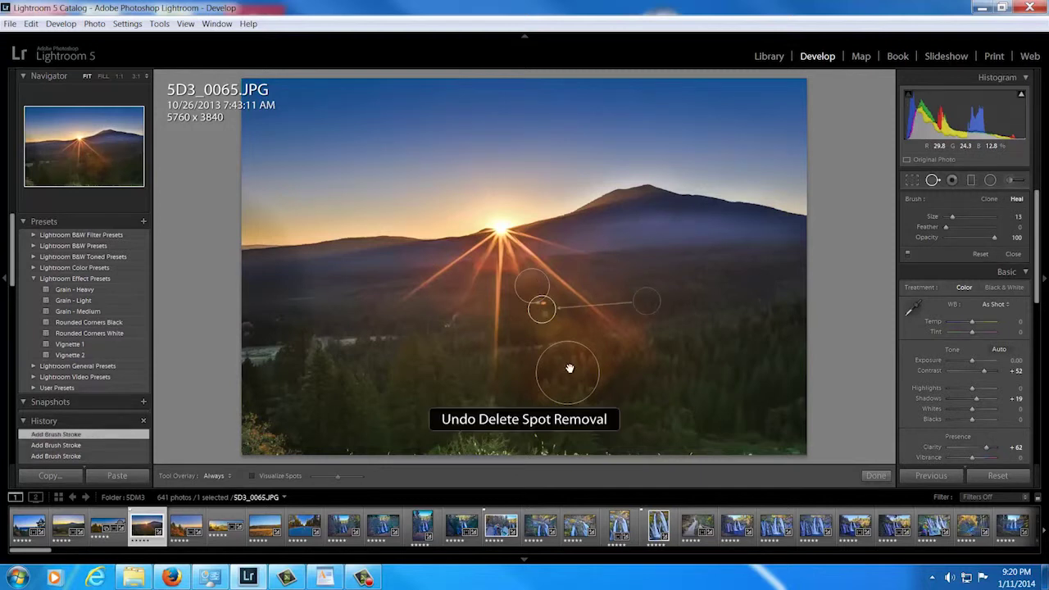
key("slash")
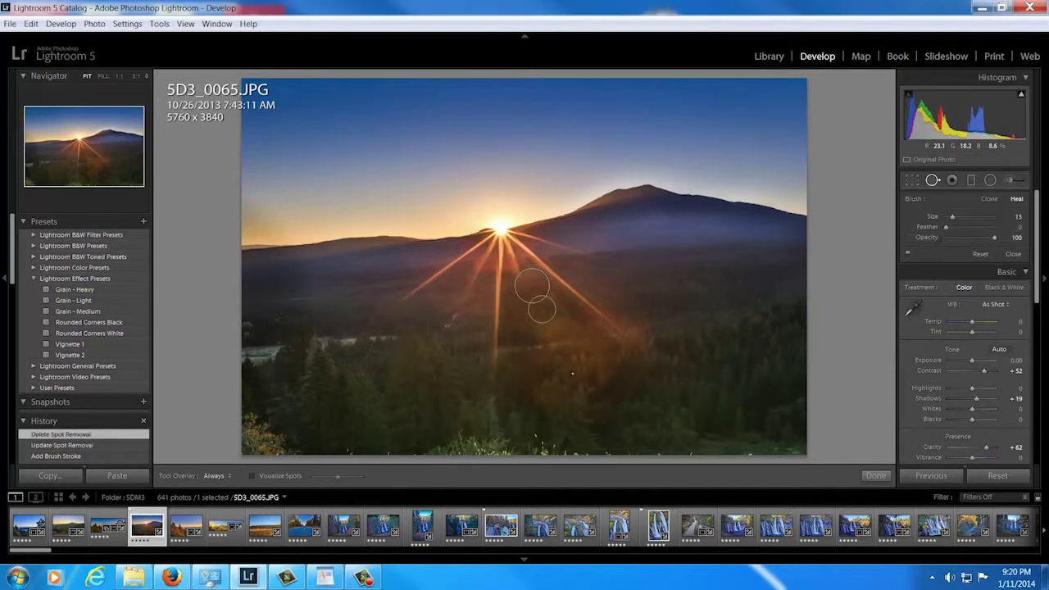
left_click(573, 370, "alt")
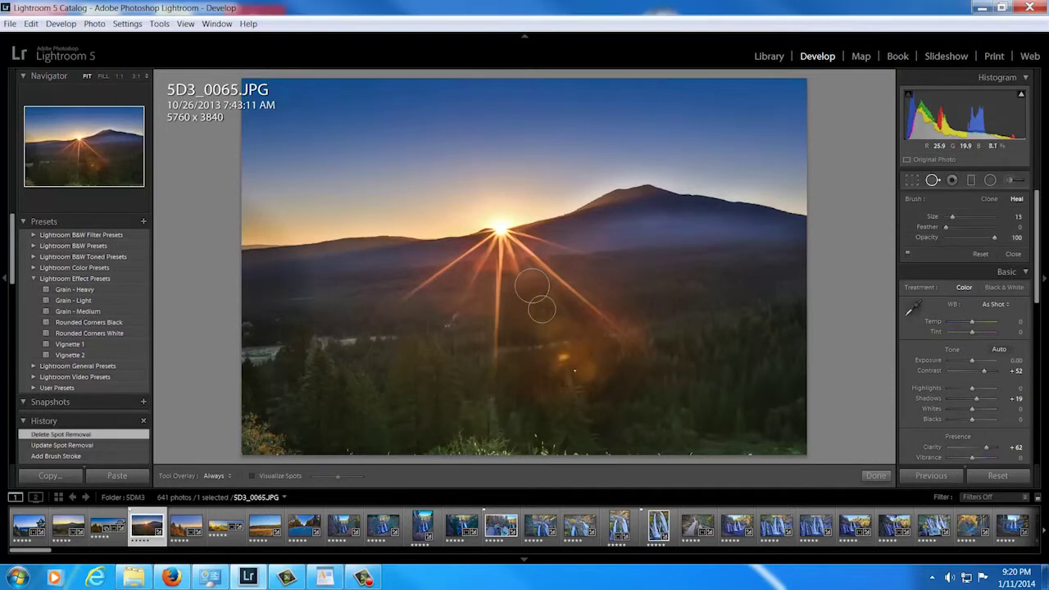
key("ctrl+z")
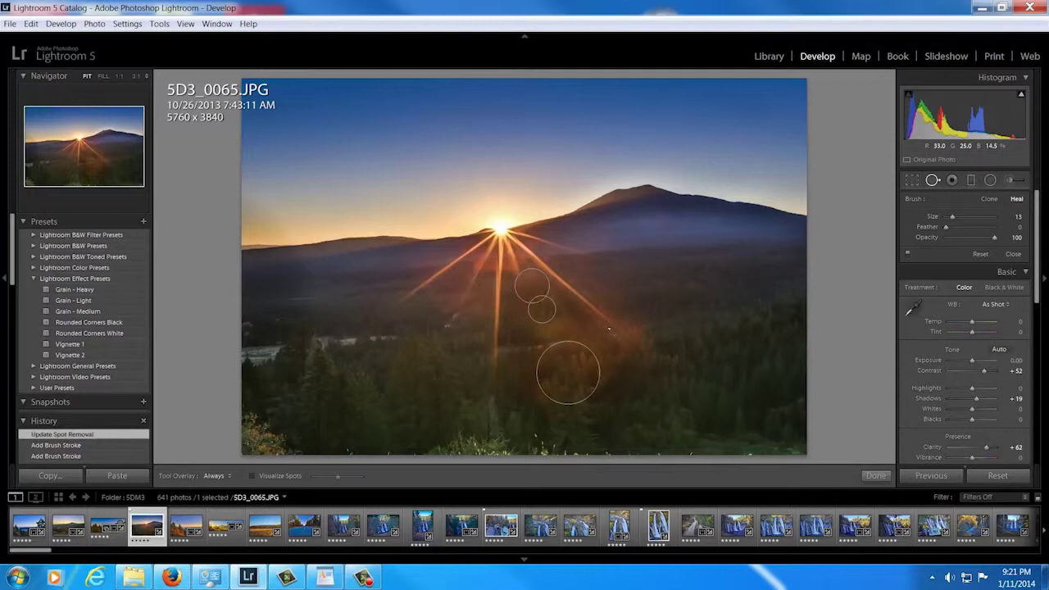
key("q")
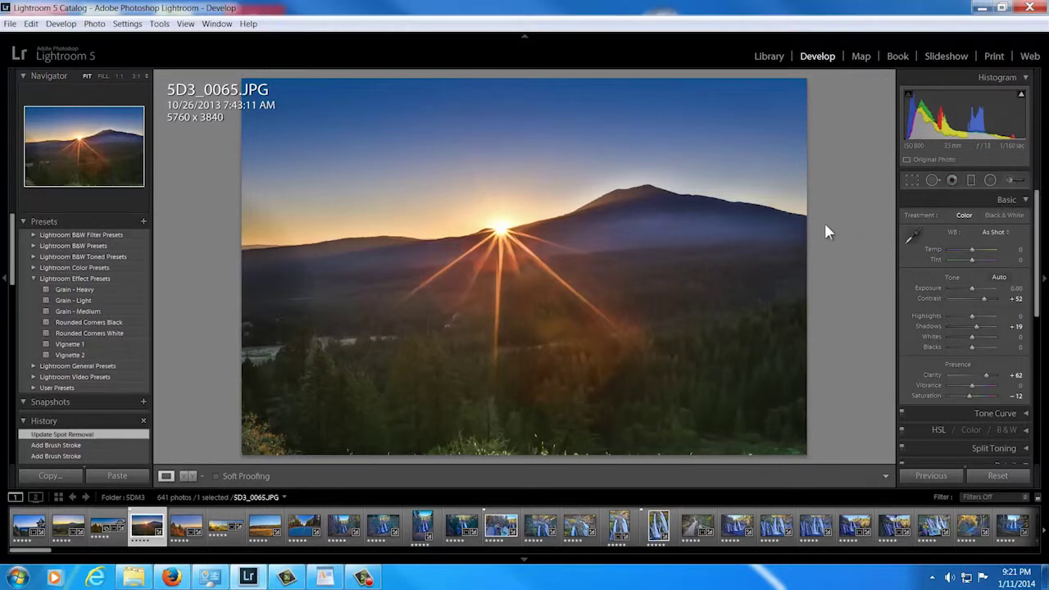
Step: Select the existing Adjustment Brush mask over the trees in 5D3_0065.JPG, add a stroke along the photo's right edge and close the brush
key("k")
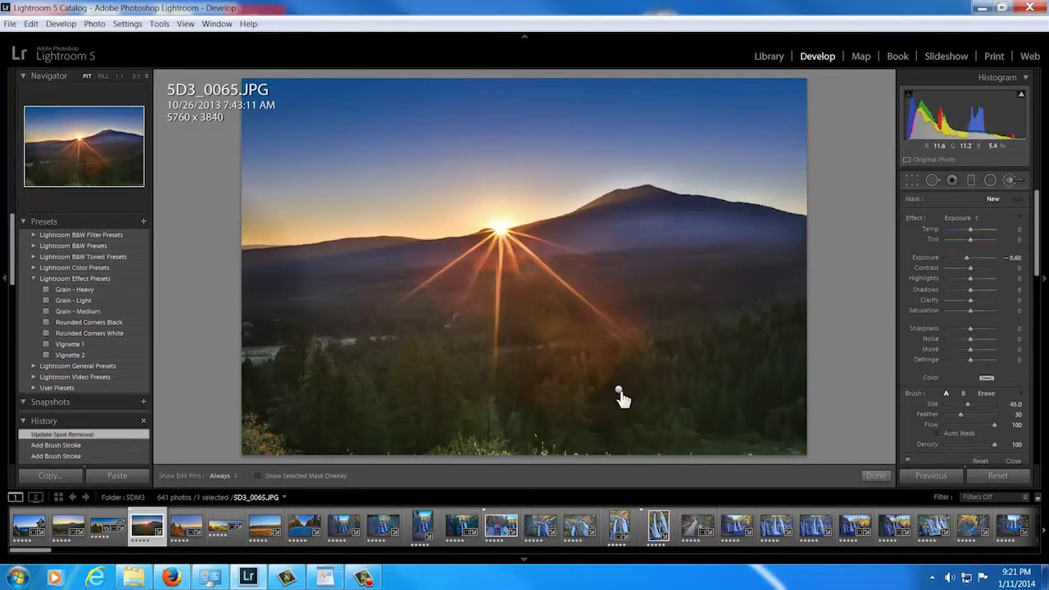
left_click(619, 391)
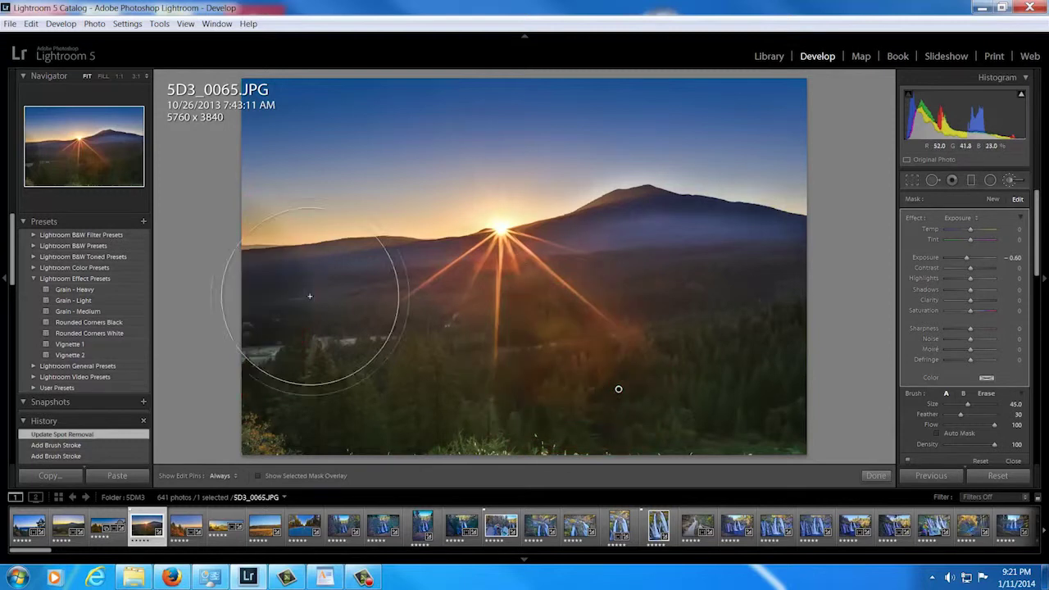
left_click_drag(800, 319, 772, 316)
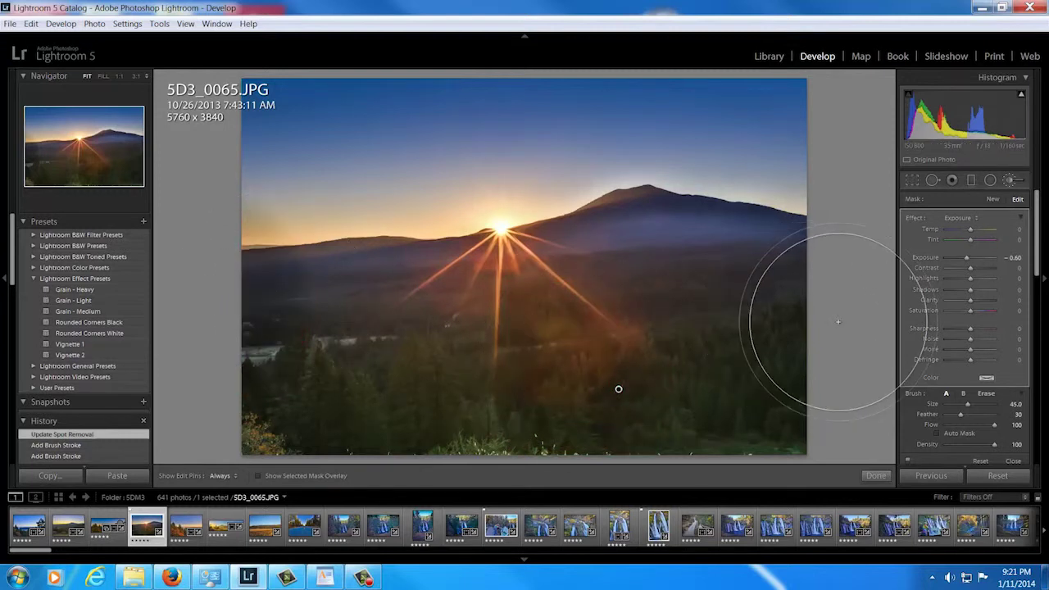
left_click(844, 329)
key("k")
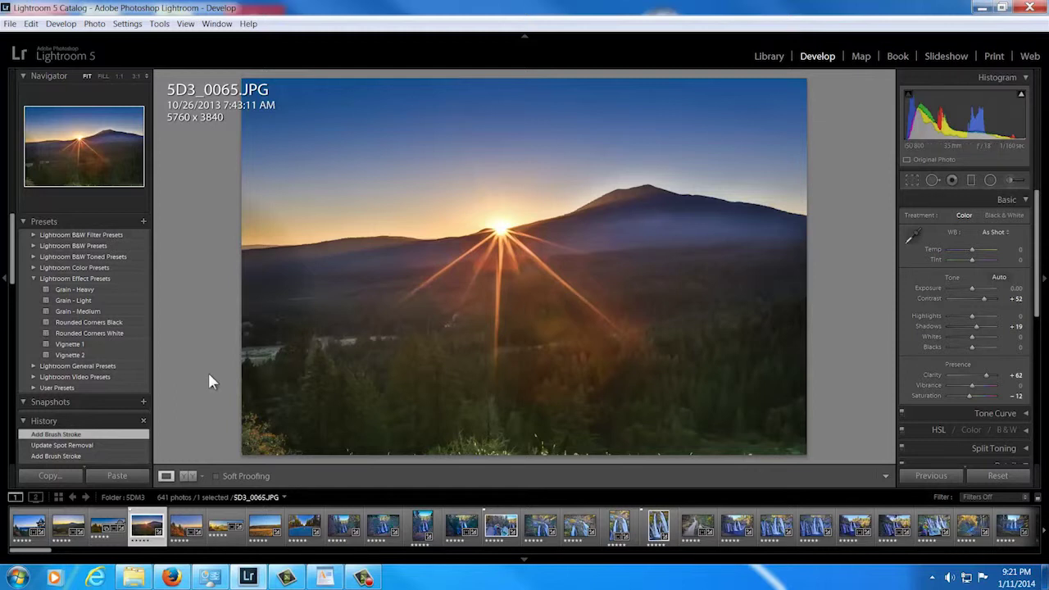
Step: Compare 5D3_0065.JPG with its unedited Before version and return to the edited view
key("backslash")
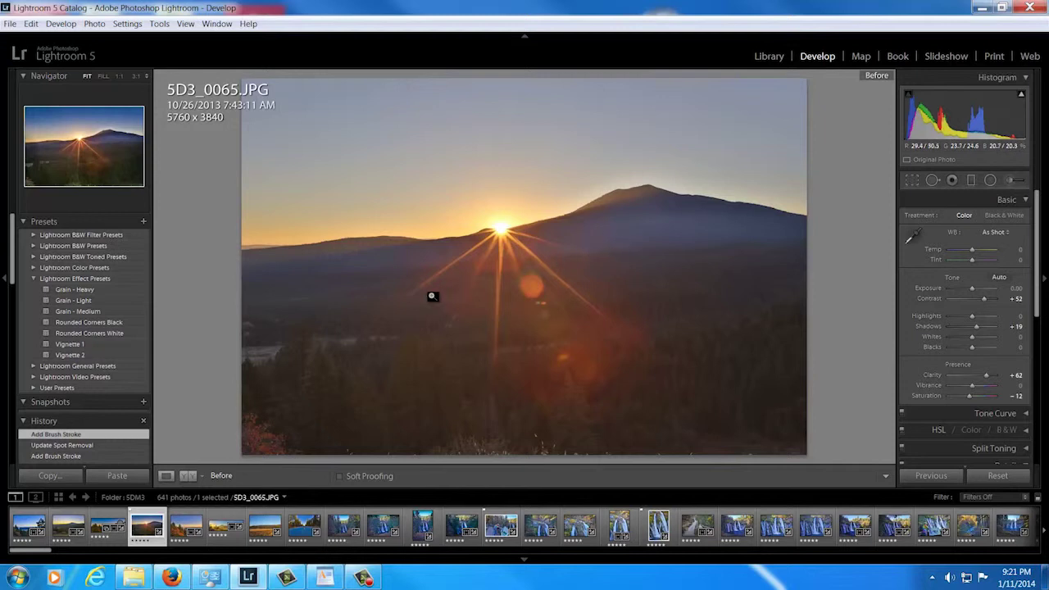
key("backslash")
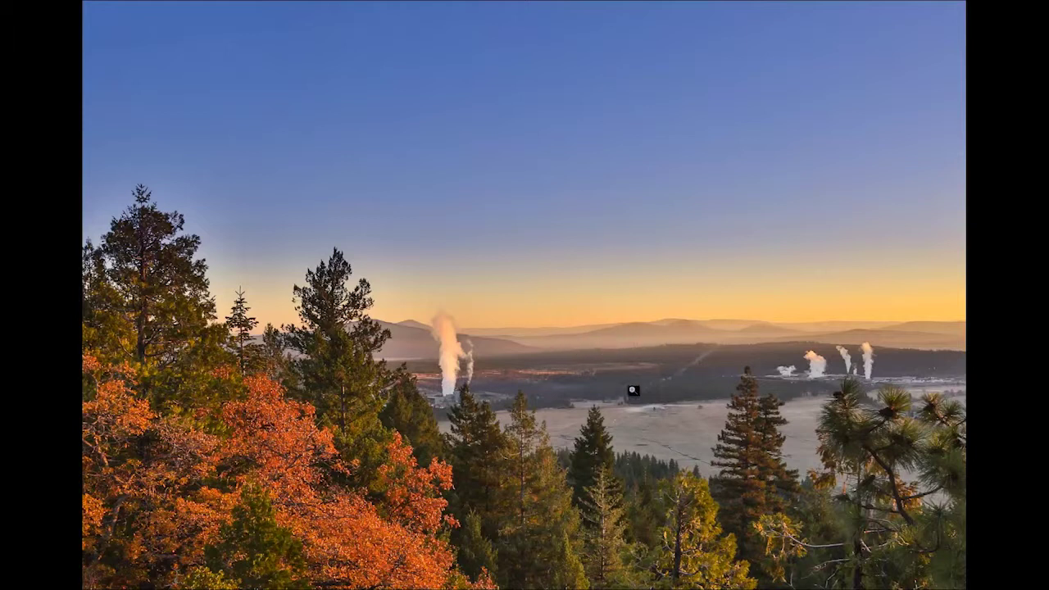
Step: Leave the full-screen view of 5D3_0069.JPG, delete its sky graduated filter to compare, undo the deletion and close the filter tool
key("f")
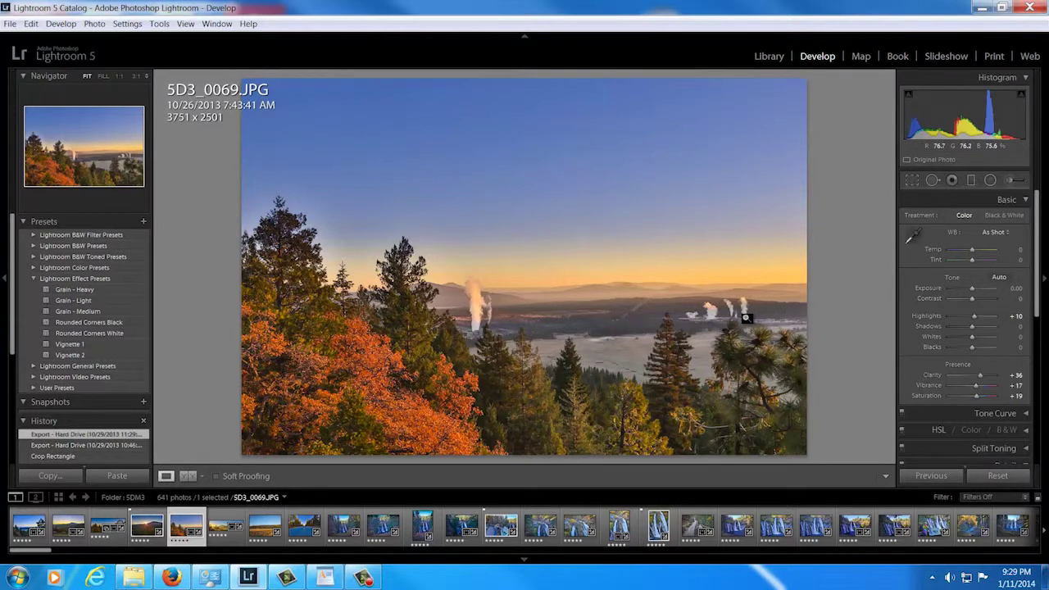
left_click(971, 181)
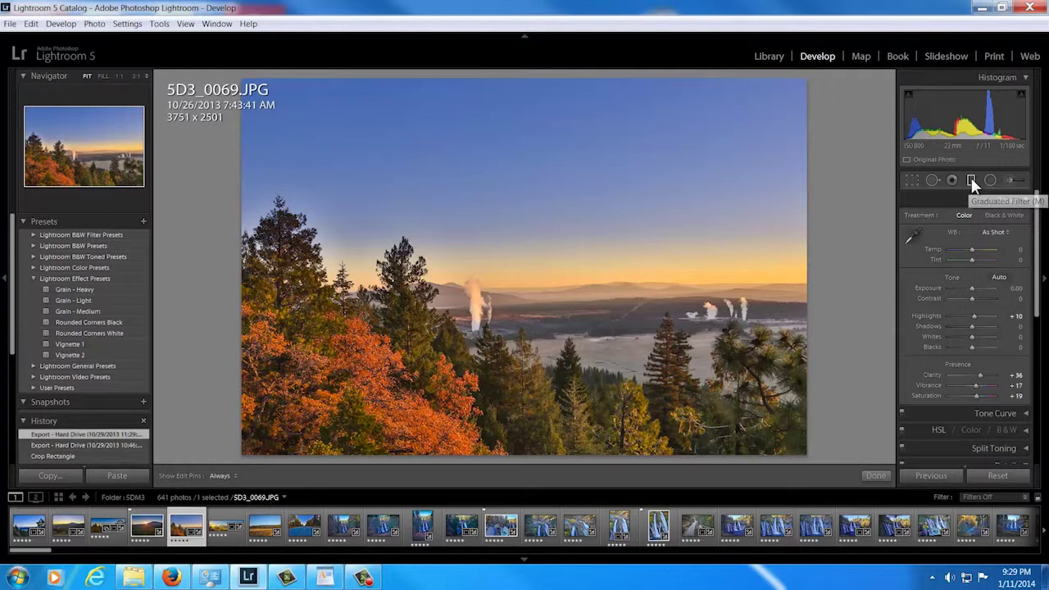
left_click(563, 259)
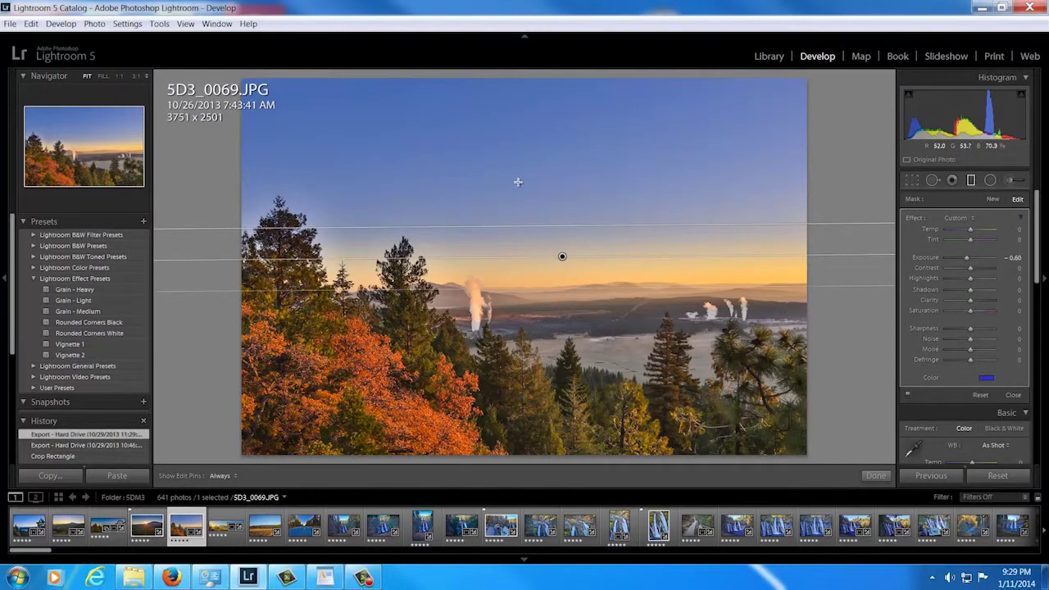
key("Delete")
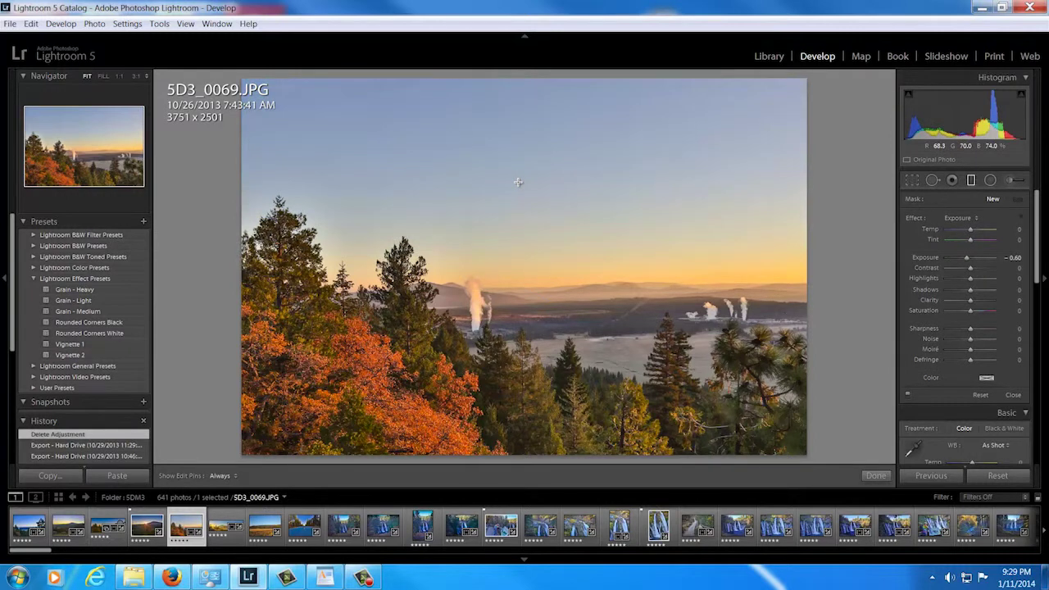
key("ctrl+z")
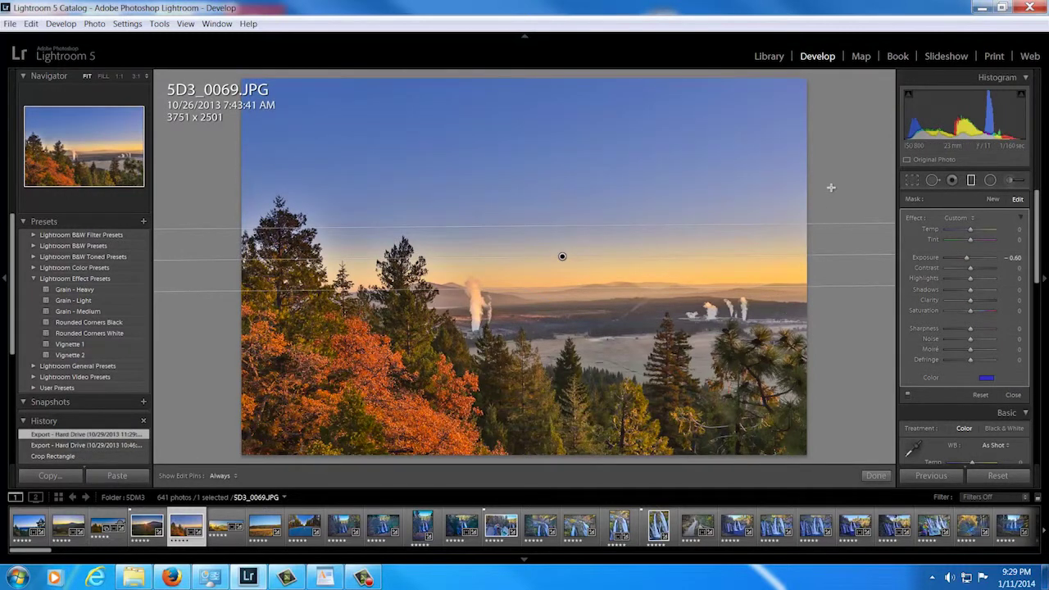
key("m")
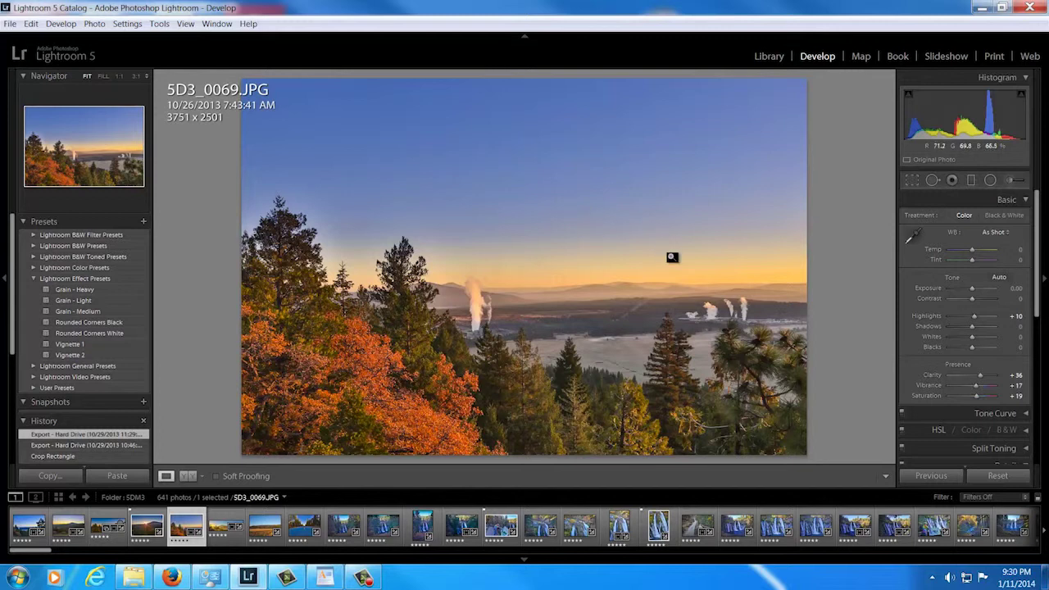
Step: Examine the steam plumes and hazy hills of 5D3_0069.JPG at 1:1 magnification, and return to the whole photo
left_click(709, 308)
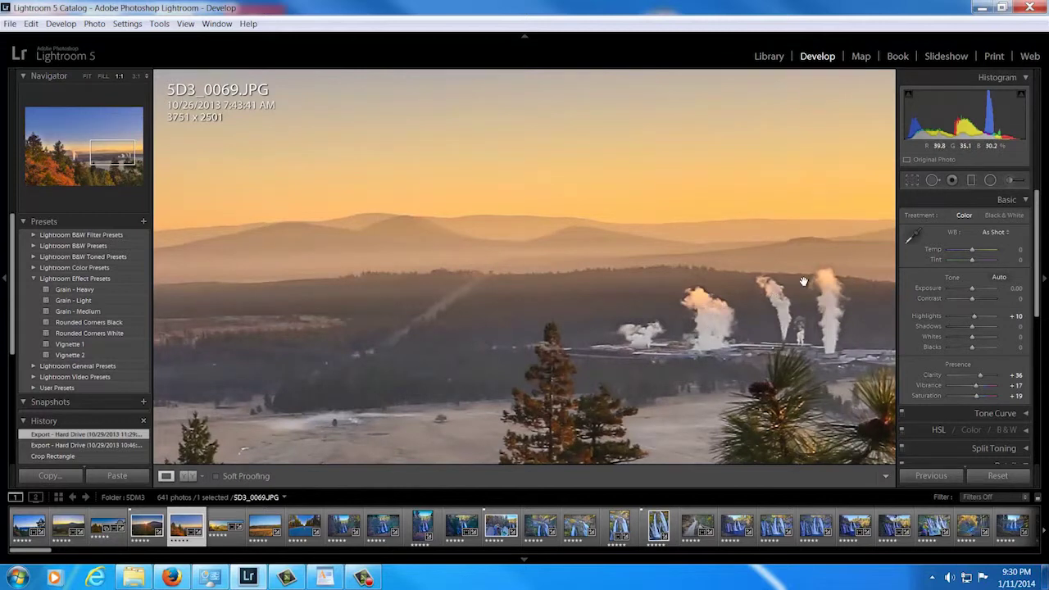
left_click(278, 222)
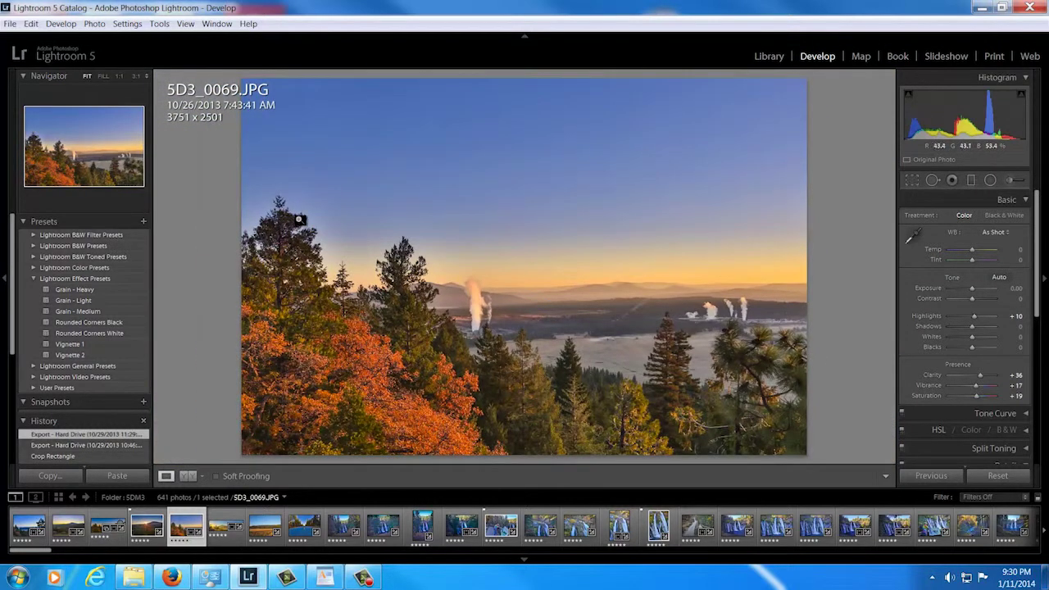